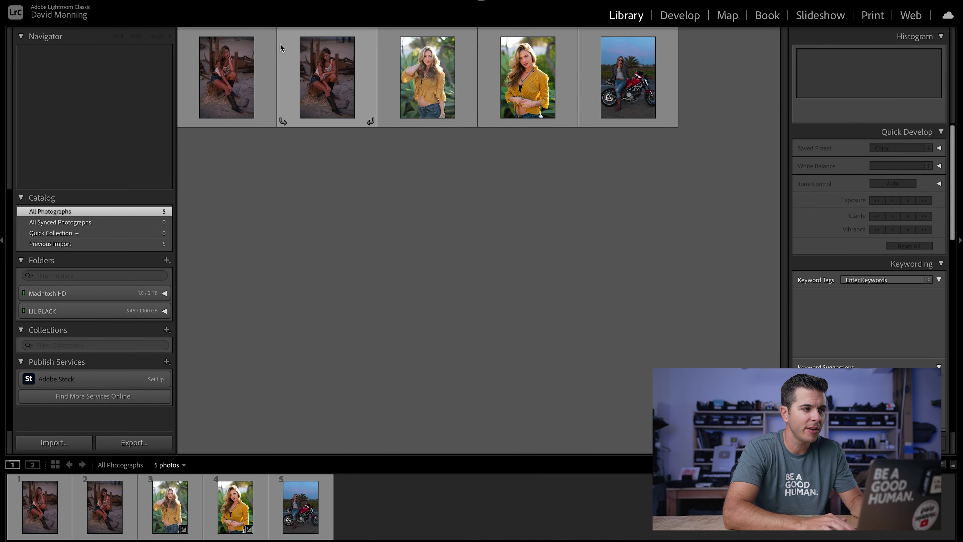
Browse the five photos at full size and end on the first one, DSC06596.ARW
double_click(239, 65)
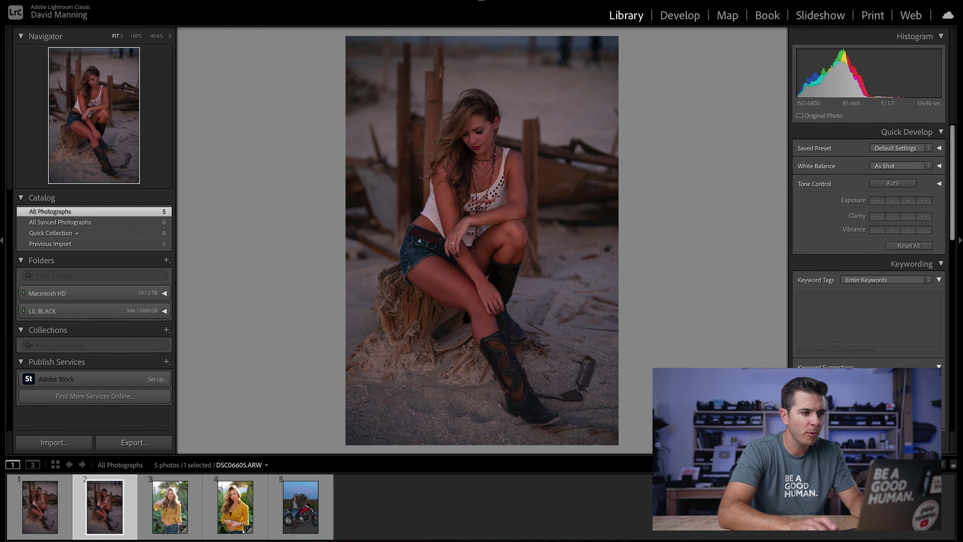
click(169, 506)
click(235, 507)
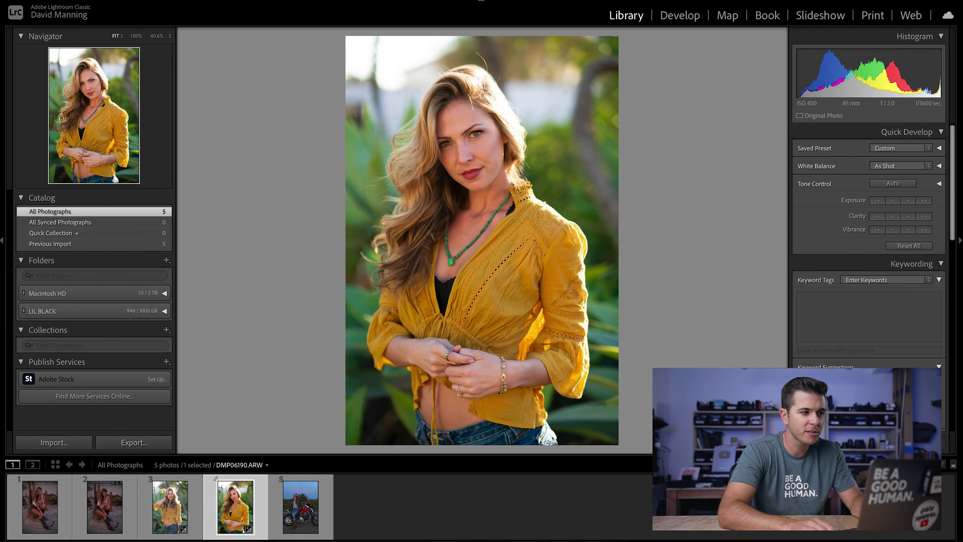
click(300, 506)
click(235, 506)
click(104, 506)
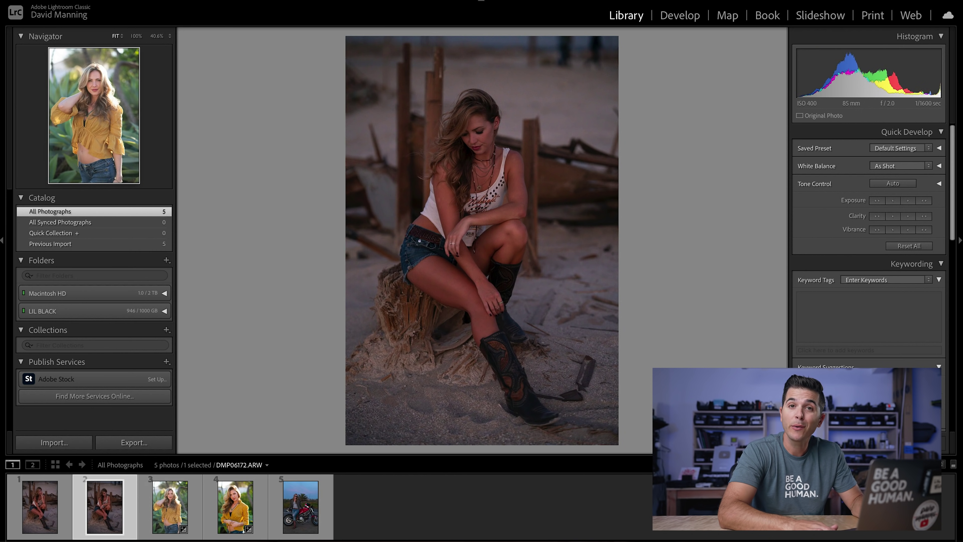
key(Left)
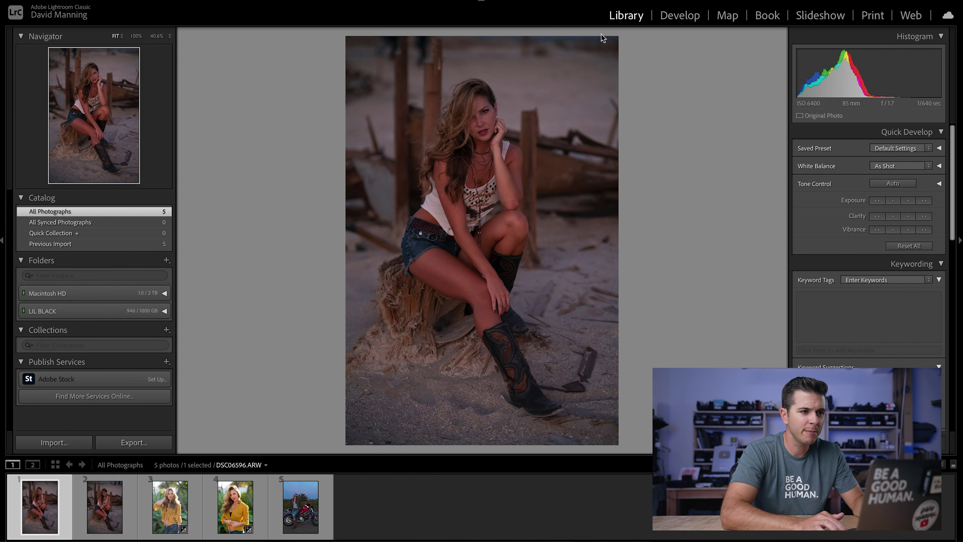
Open DSC06596.ARW in the Develop module and hide the module bar for a larger view
click(672, 17)
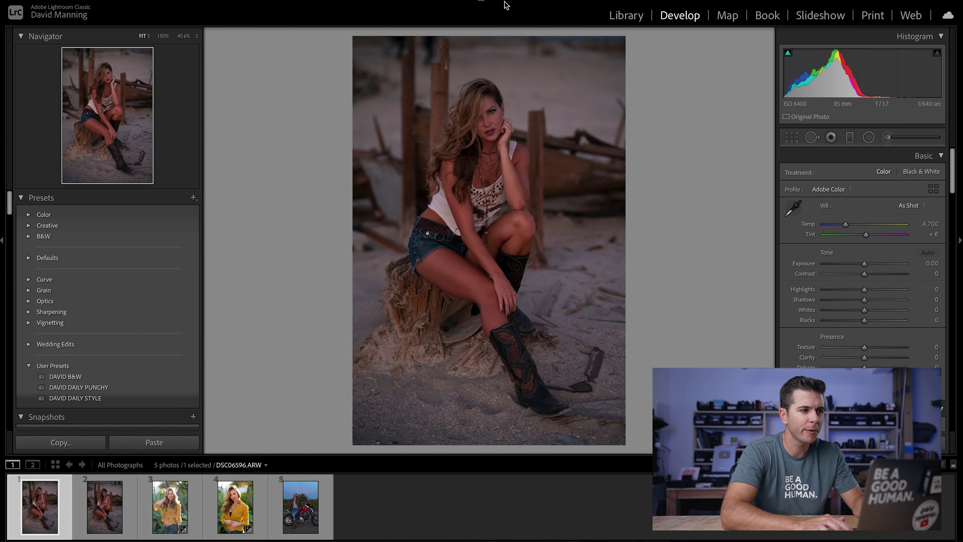
click(481, 3)
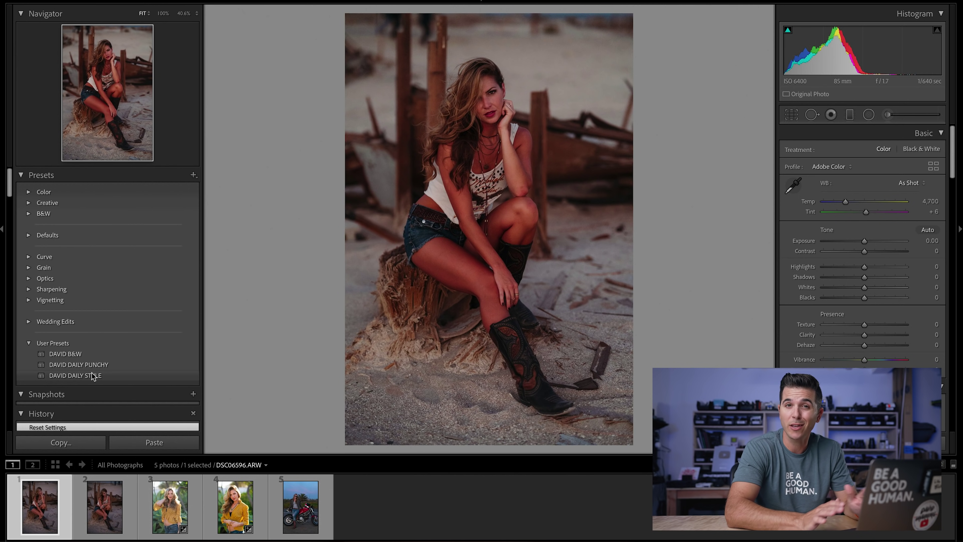
click(234, 506)
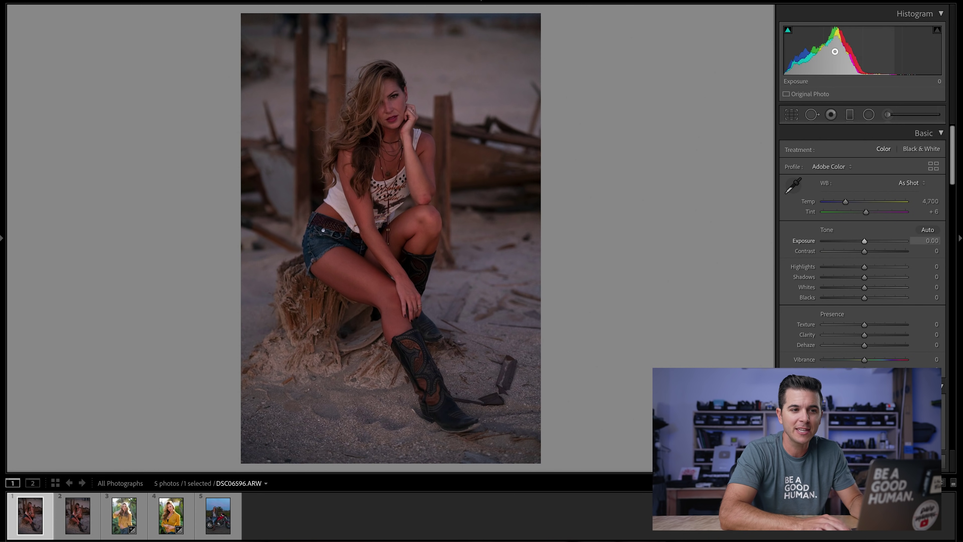
Try brightening the photo's Exposure using both the histogram and the slider, and reset it to 0
drag(834, 51, 850, 51)
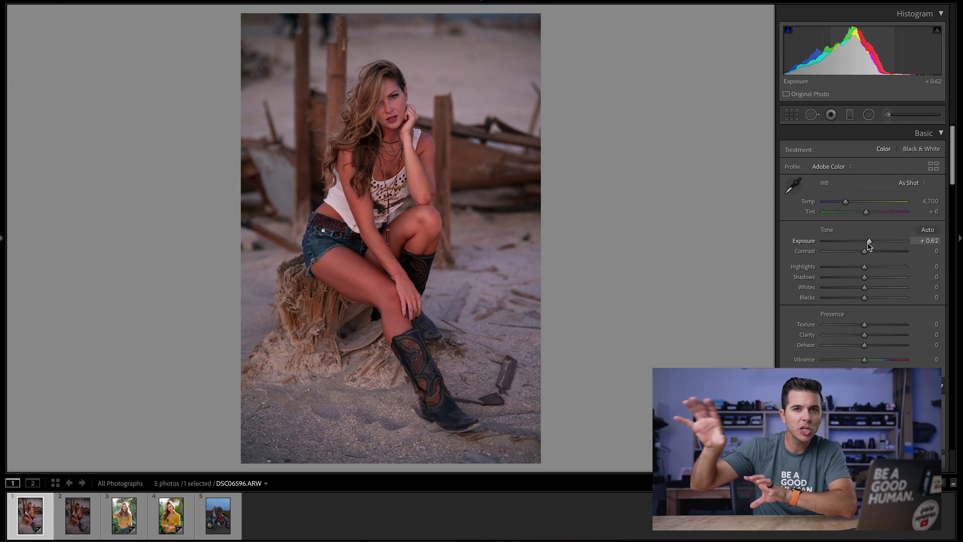
drag(868, 240, 867, 240)
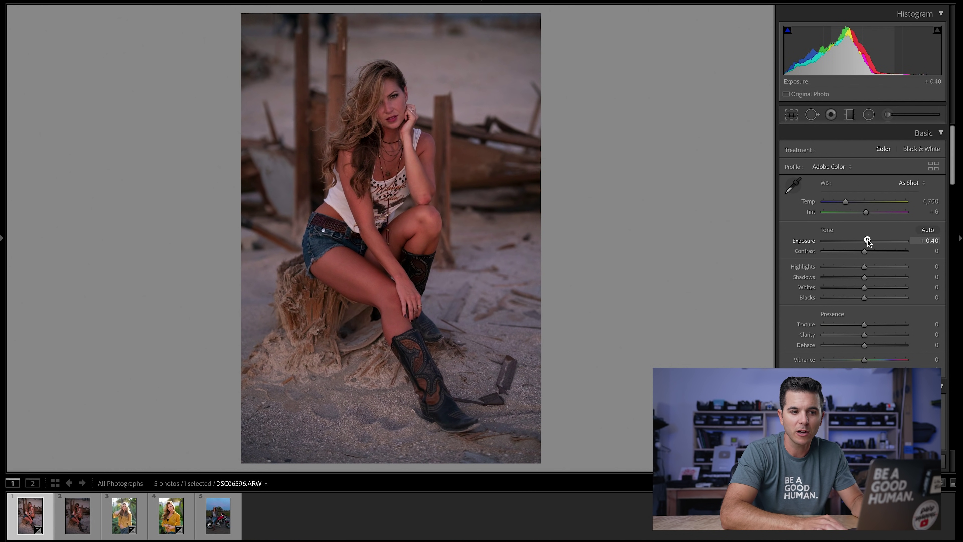
double_click(857, 53)
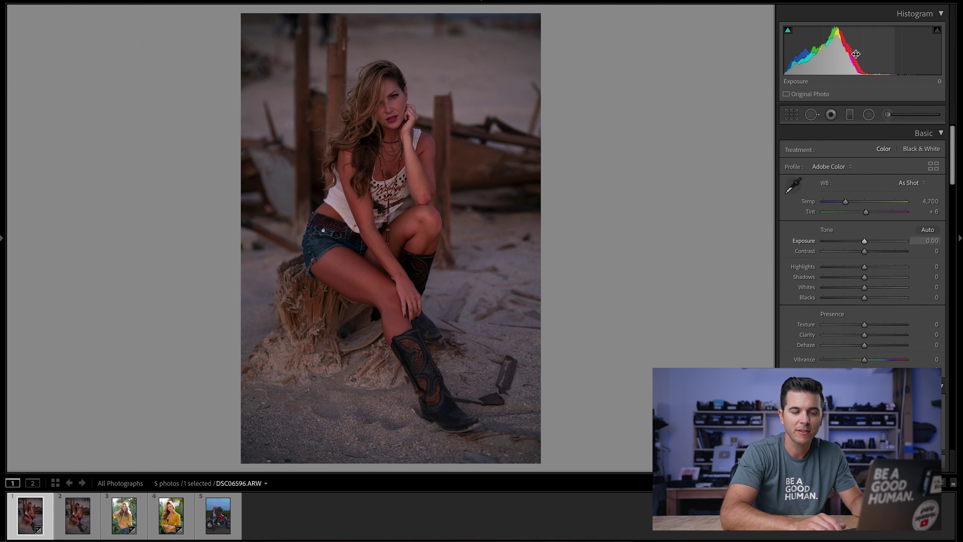
Balance the tones by setting Exposure to +1.00, Highlights to -25, Shadows to +40, Whites to -15 and Blacks to -25
drag(845, 50, 811, 54)
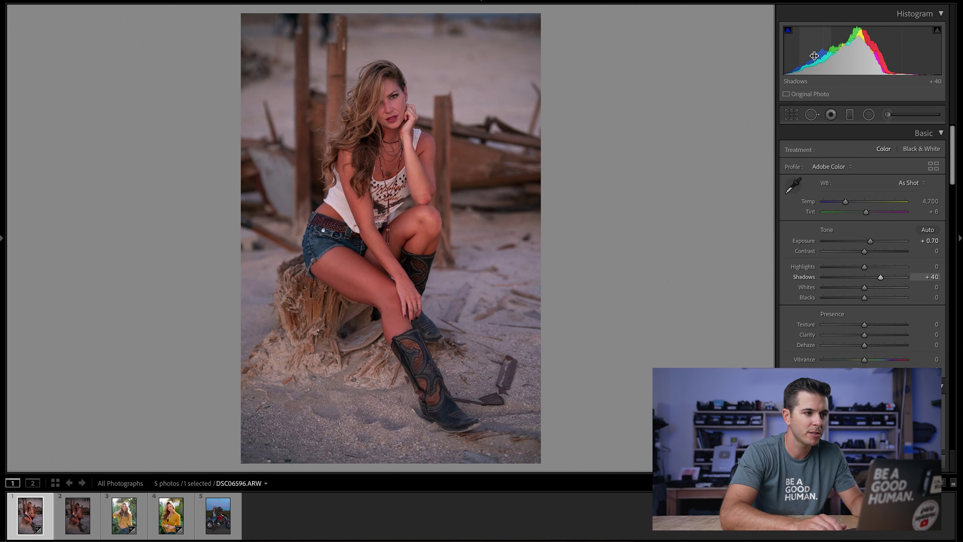
drag(844, 54, 846, 54)
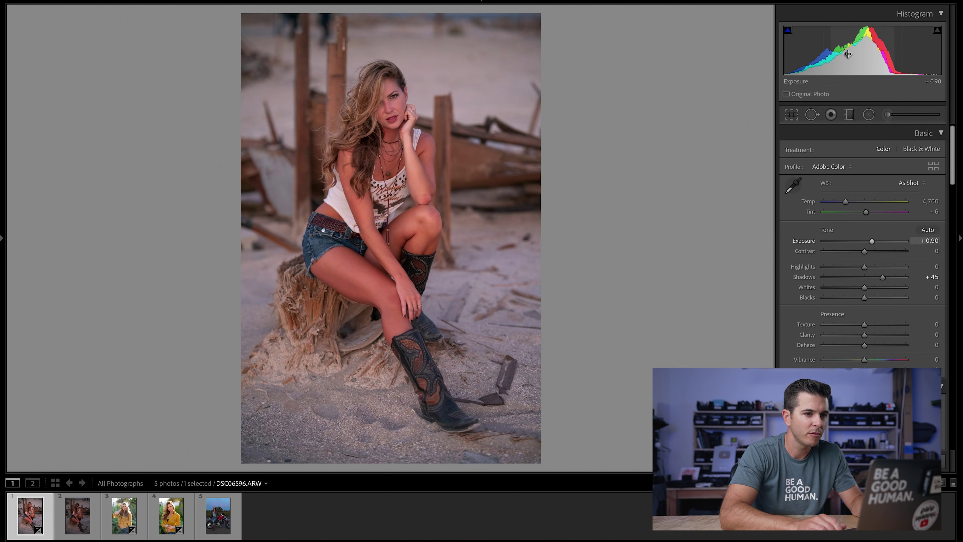
drag(905, 54, 935, 56)
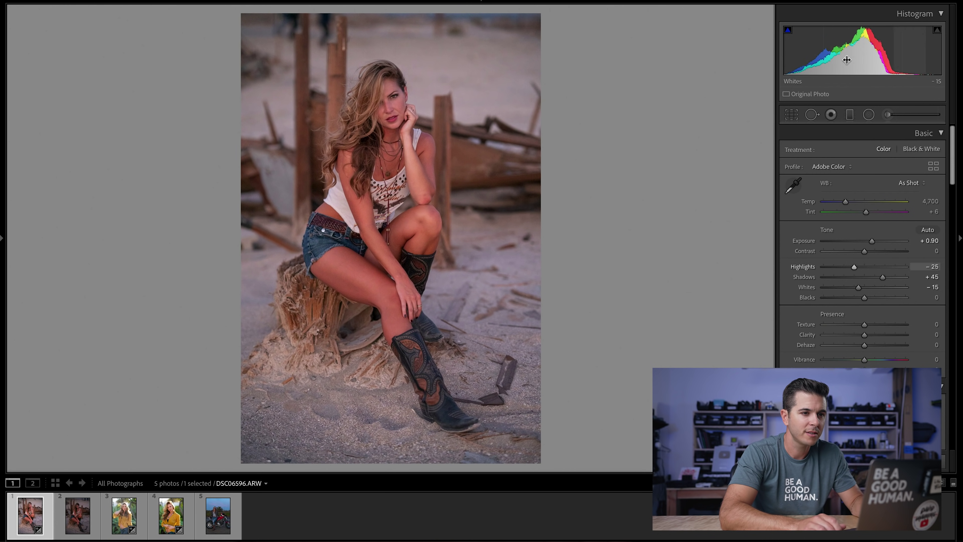
drag(841, 49, 814, 50)
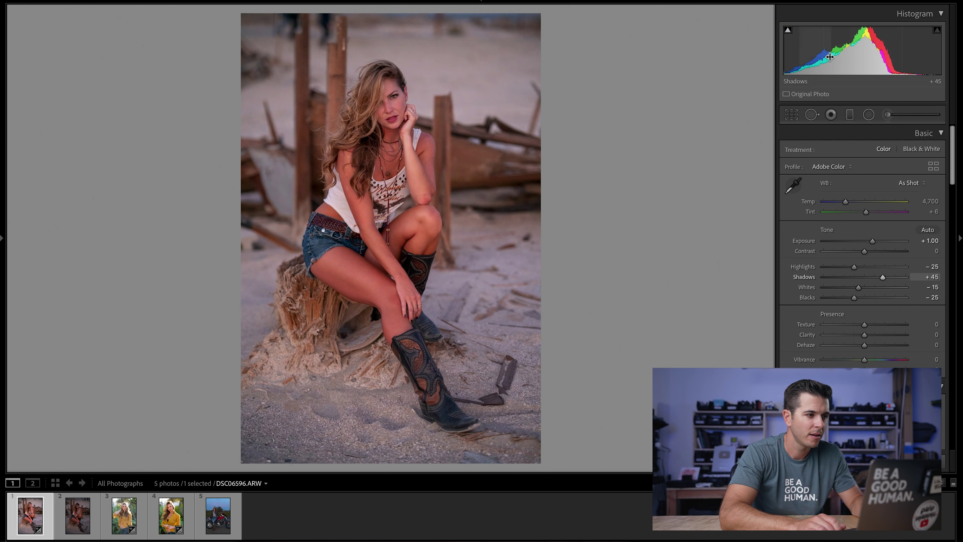
drag(842, 57, 844, 57)
key(super+z)
key(super+z)
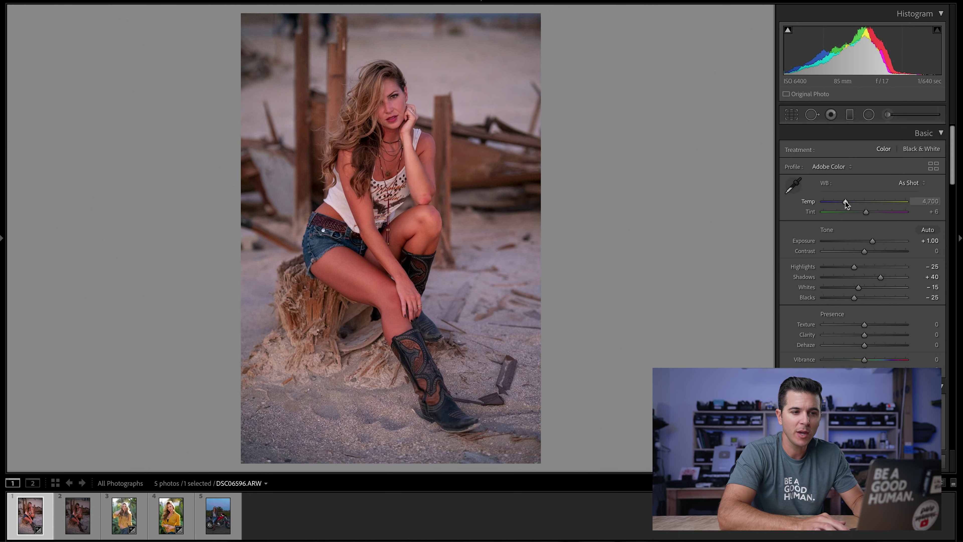
Try a much cooler color temperature and reset it, and sample the woman's white top as the neutral white balance target
mouse_move(846, 201)
mouse_down()
mouse_move(859, 203)
mouse_move(832, 203)
mouse_up()
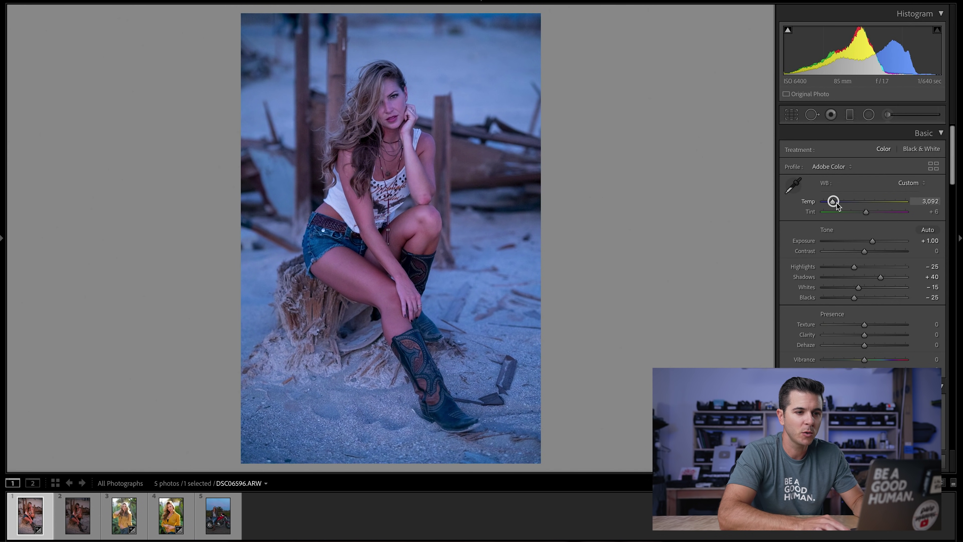
double_click(833, 203)
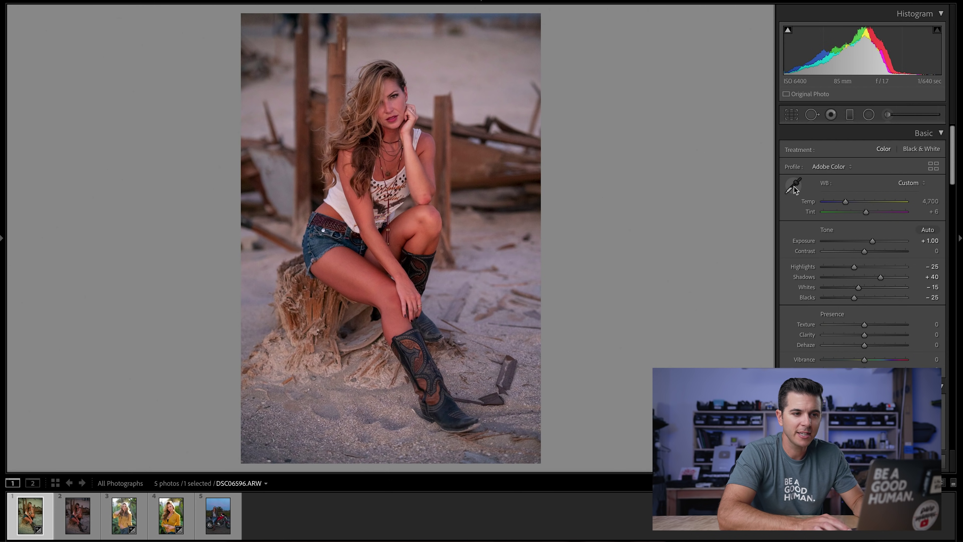
click(794, 189)
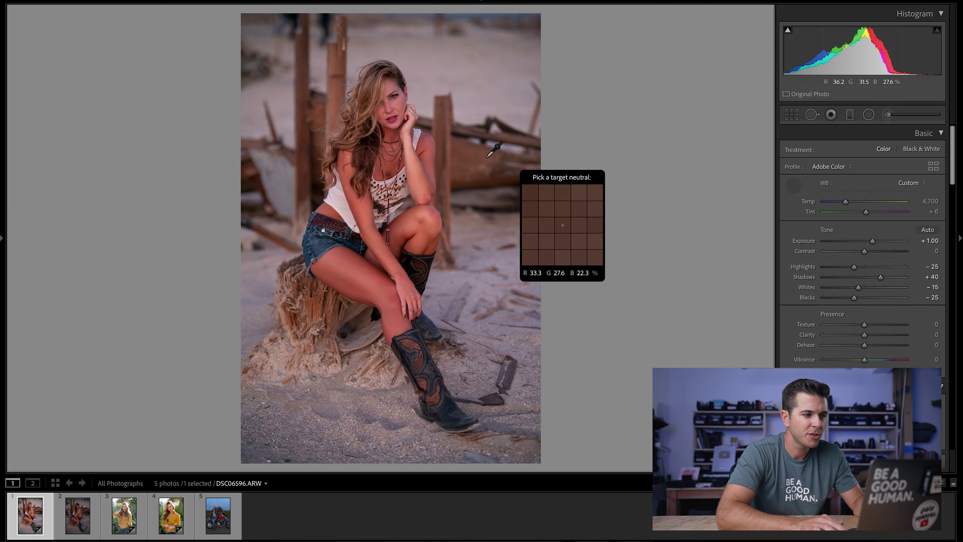
click(341, 203)
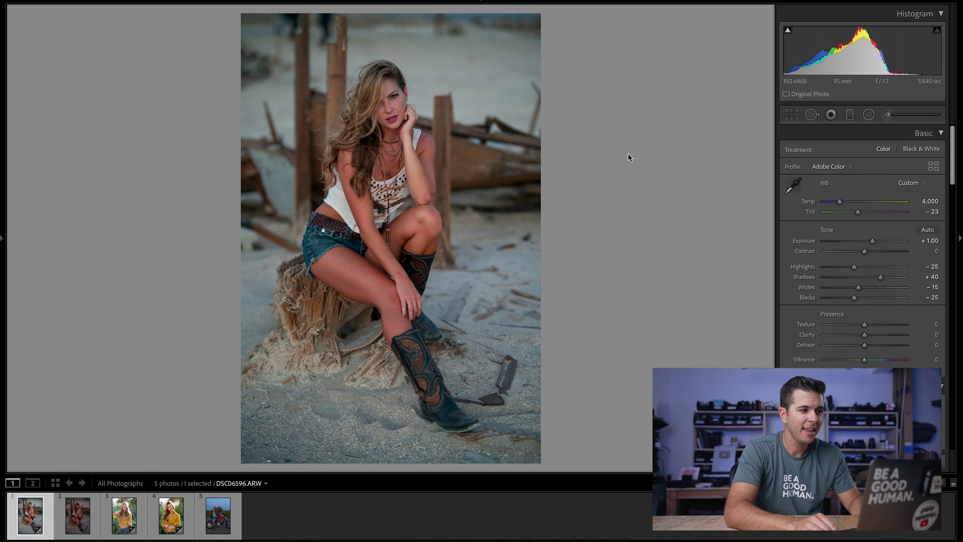
Warm the white balance to Temp 5,050 and Tint +1, and raise Exposure to +1.10 and Shadows to +50
drag(850, 33, 851, 54)
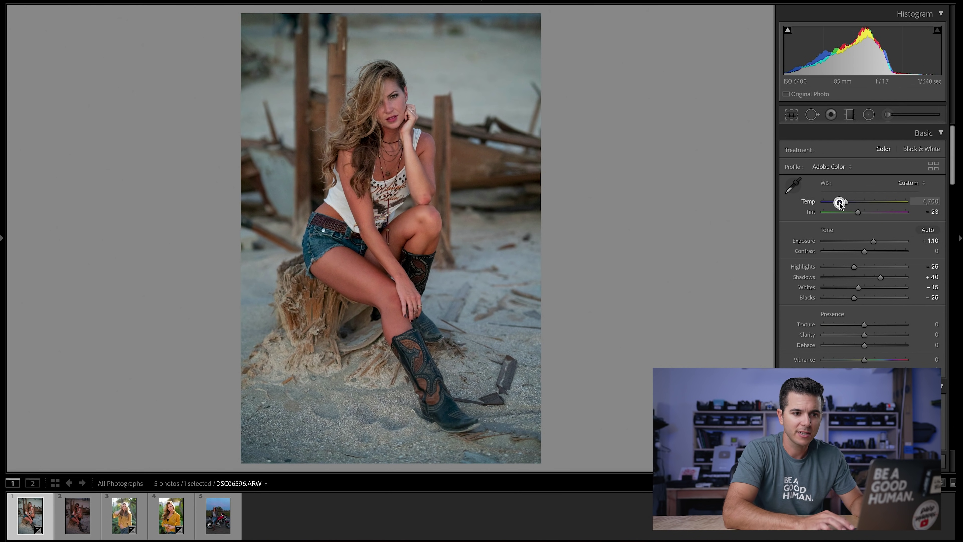
drag(839, 203, 845, 203)
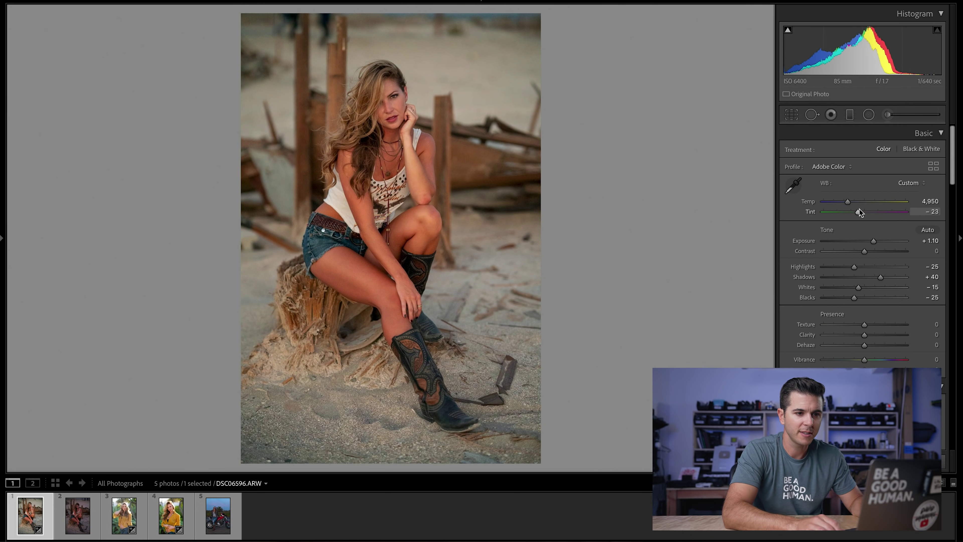
drag(859, 211, 865, 211)
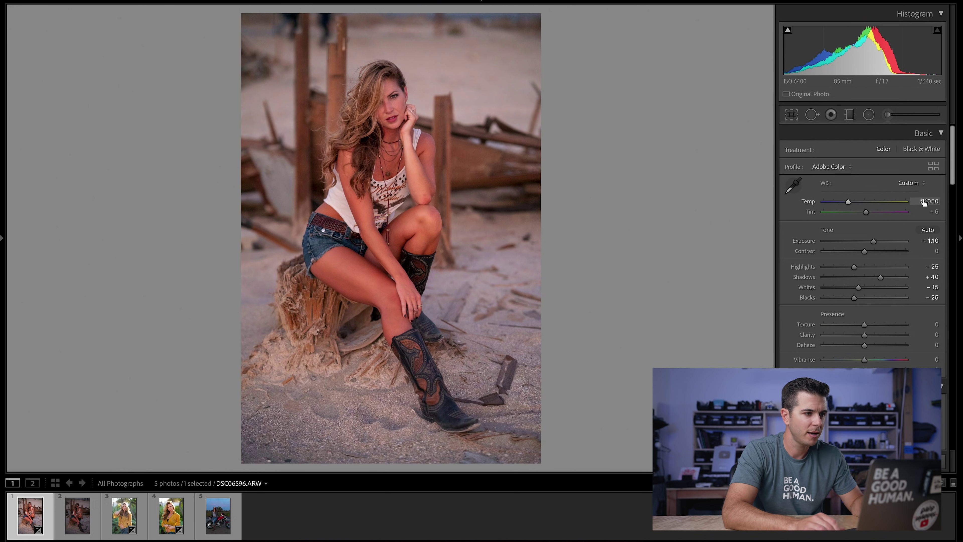
drag(814, 58, 824, 57)
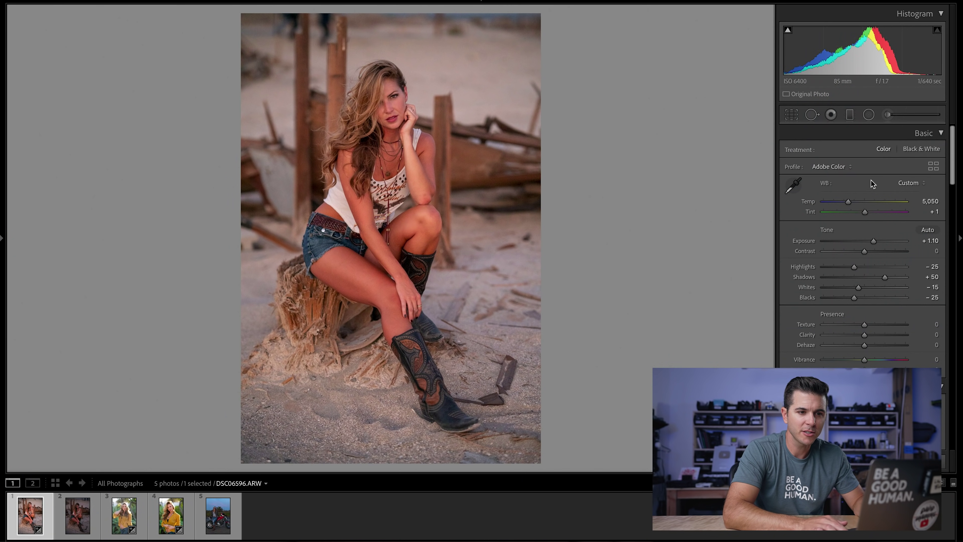
Try Texture at +100, check its effect on the face up close, and reset it to 0
scroll(866, 272, down, 2)
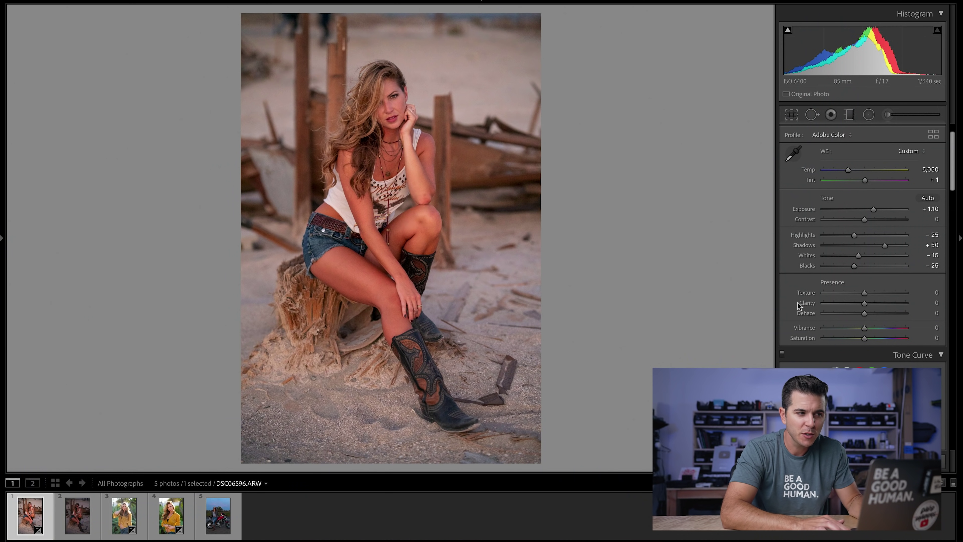
drag(864, 294, 953, 292)
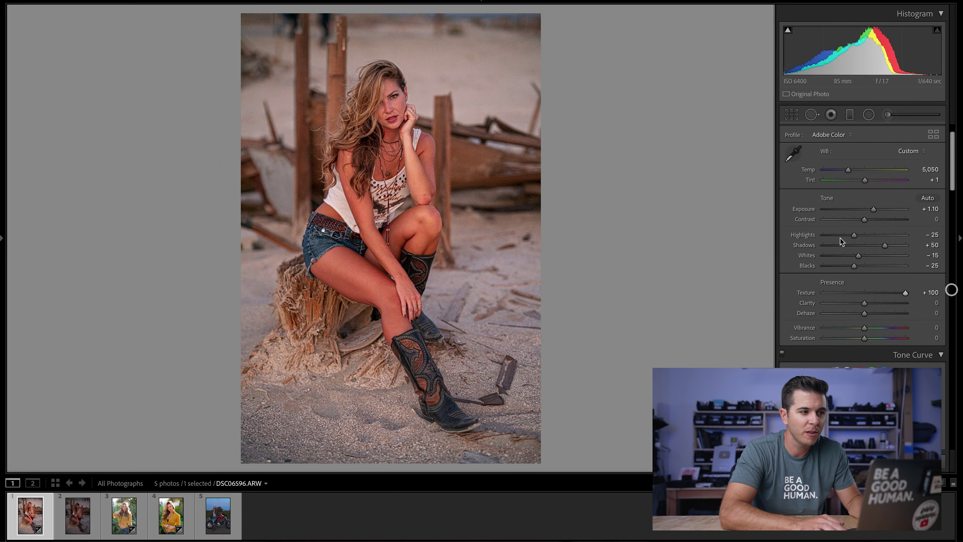
click(390, 114)
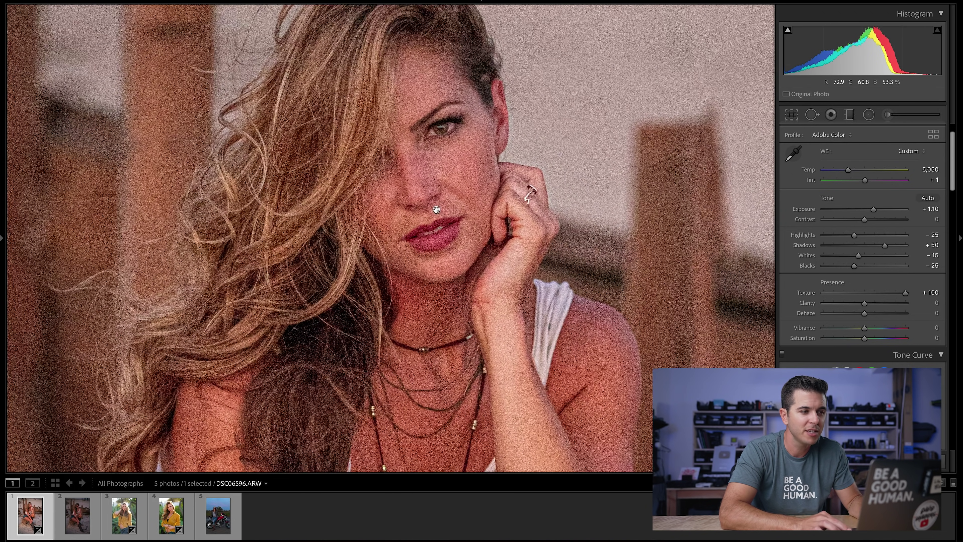
double_click(883, 293)
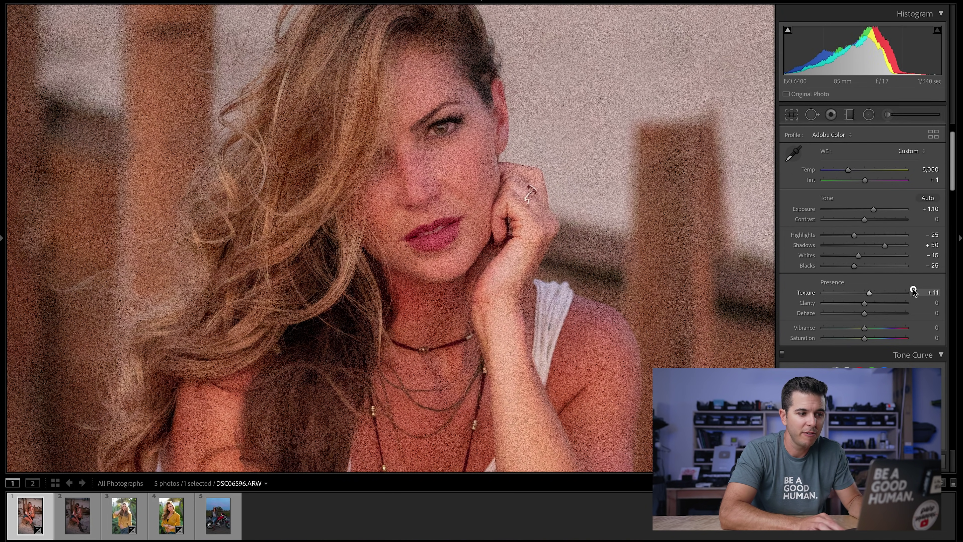
Try Clarity and Dehaze at +100 one at a time on the close-up, resetting each to 0
drag(864, 305, 909, 306)
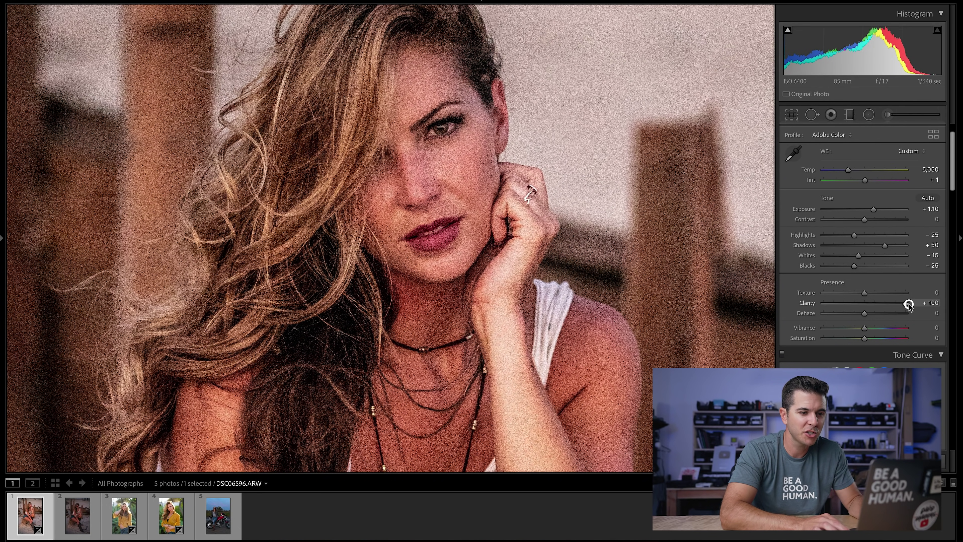
double_click(909, 303)
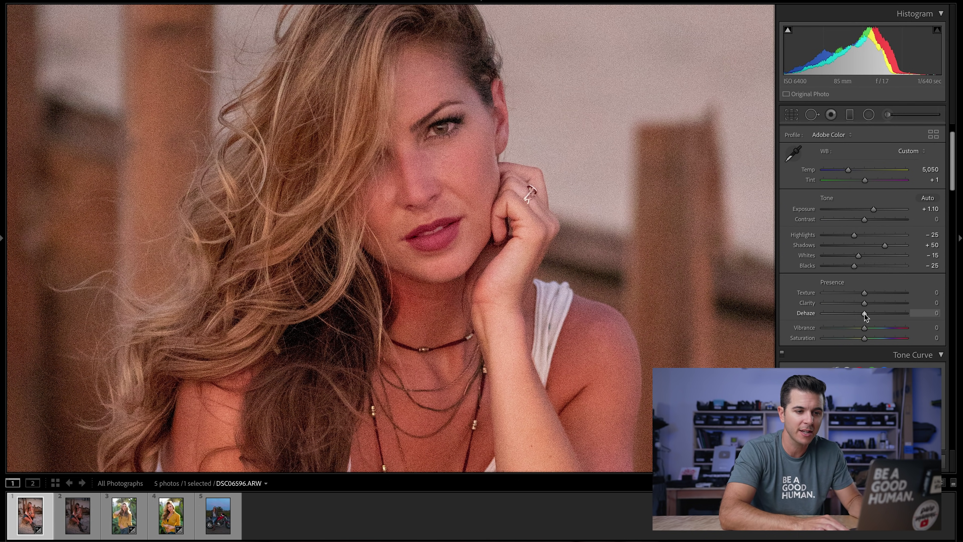
drag(863, 313, 909, 316)
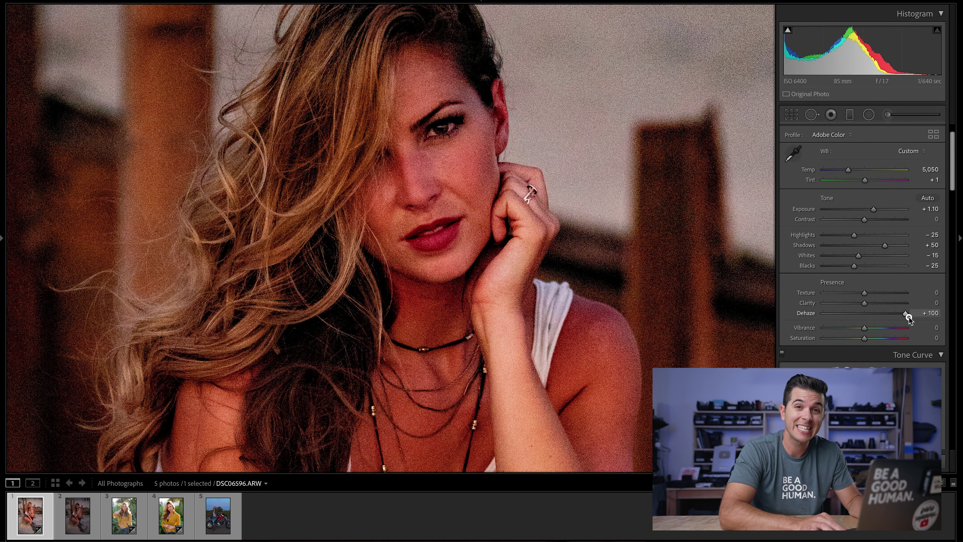
double_click(905, 316)
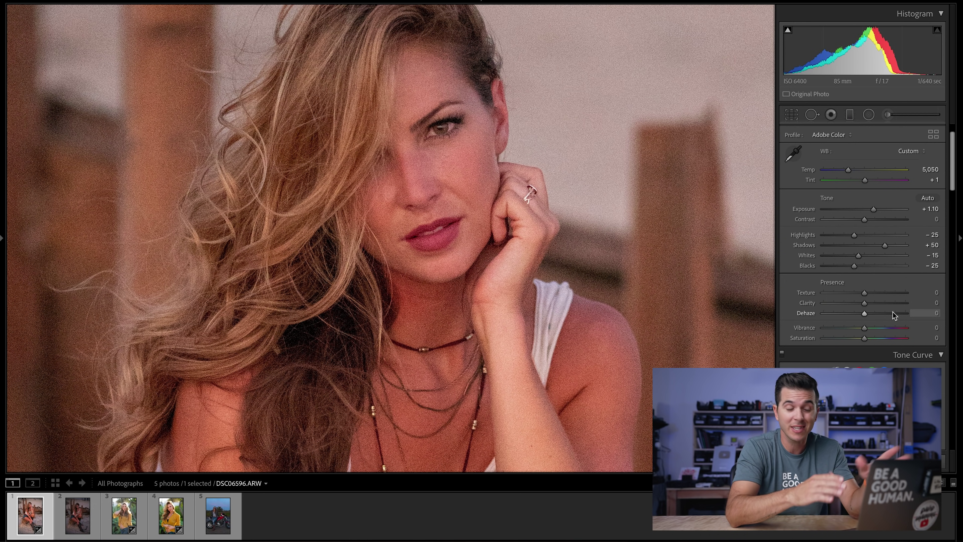
Open DMP06190.ARW close up on the face, try a Texture boost and reset it, and set Clarity to -20
click(171, 515)
drag(416, 290, 382, 311)
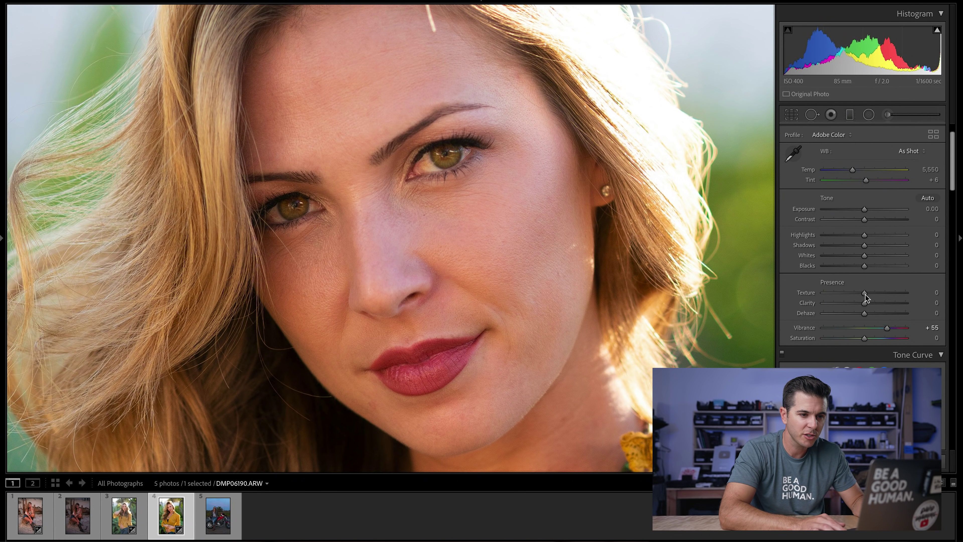
drag(864, 292, 887, 293)
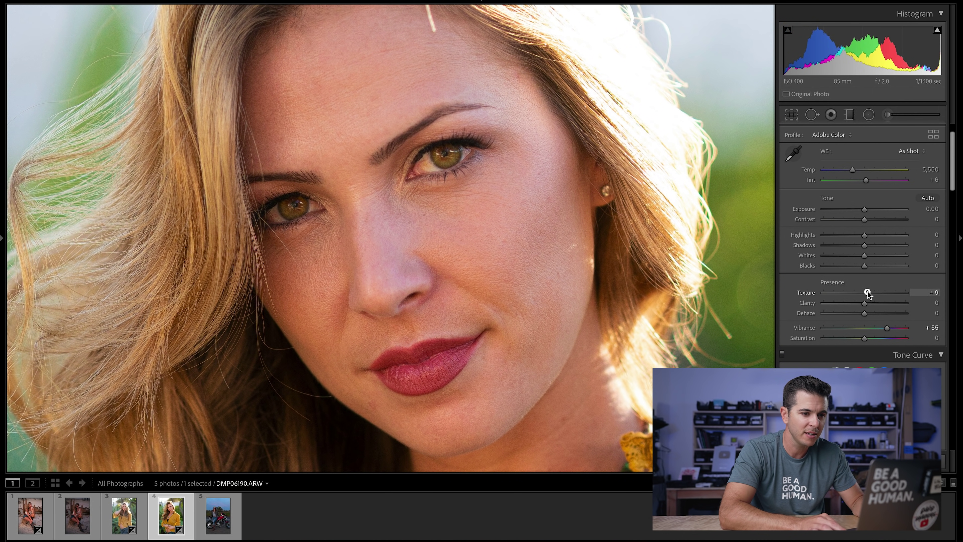
drag(864, 303, 866, 304)
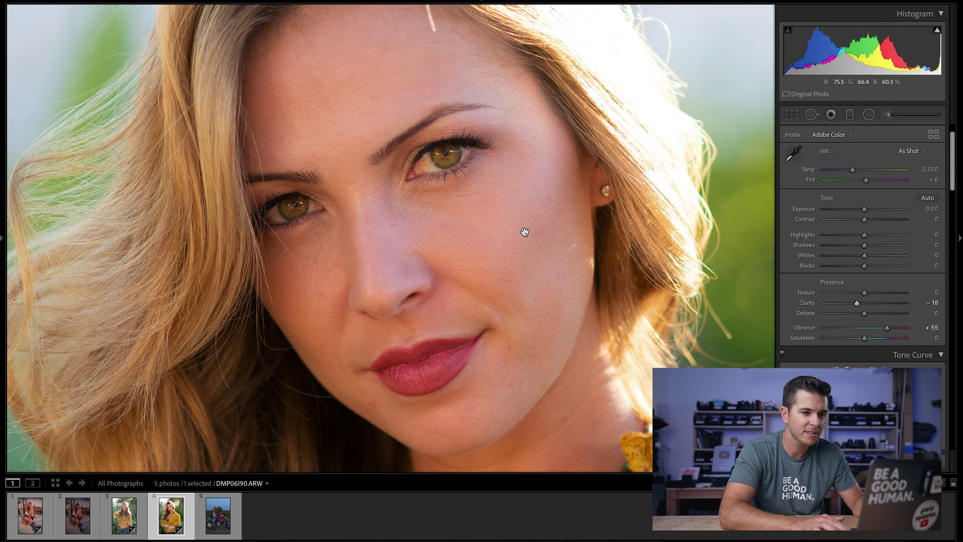
double_click(857, 302)
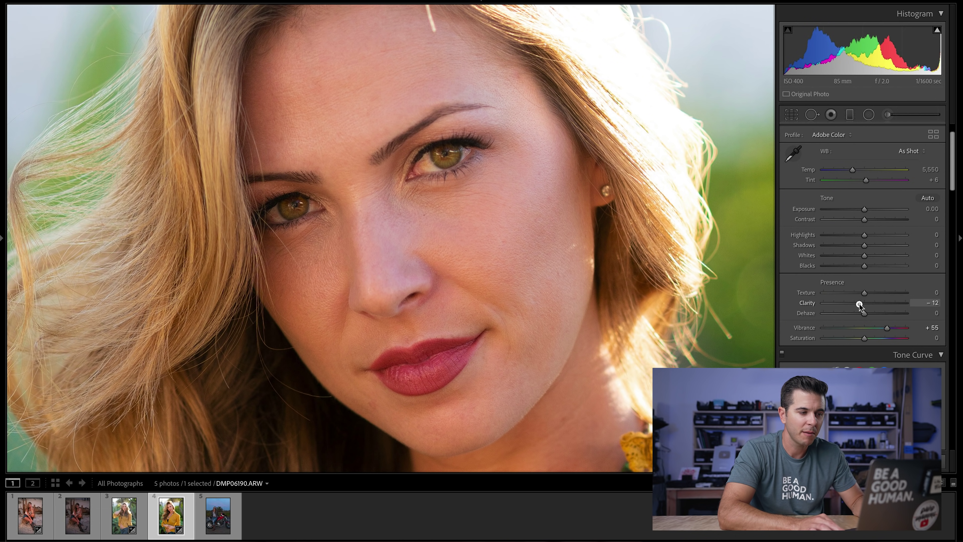
click(692, 292)
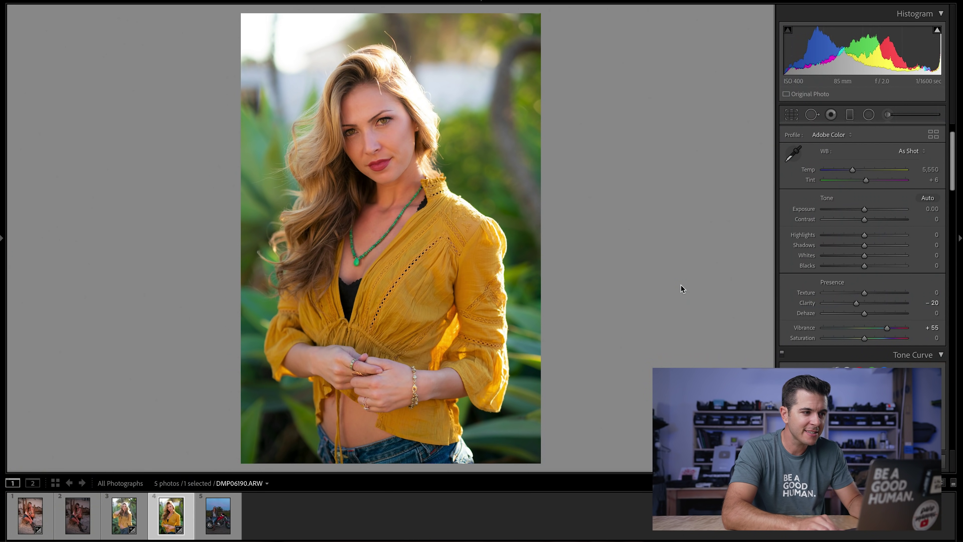
Compare DMP06190.ARW with DMP06172.ARW and reset all of DMP06190.ARW's develop settings
key(Left)
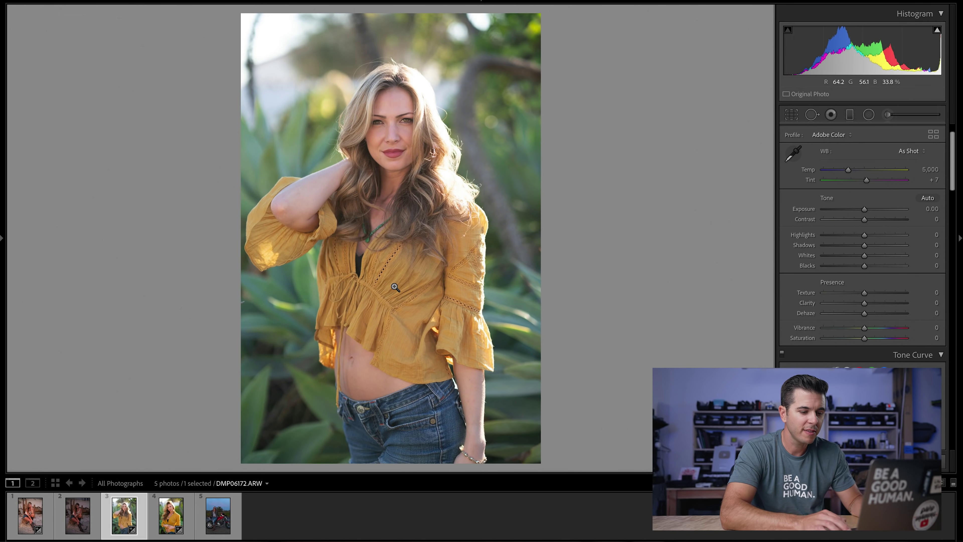
key(Right)
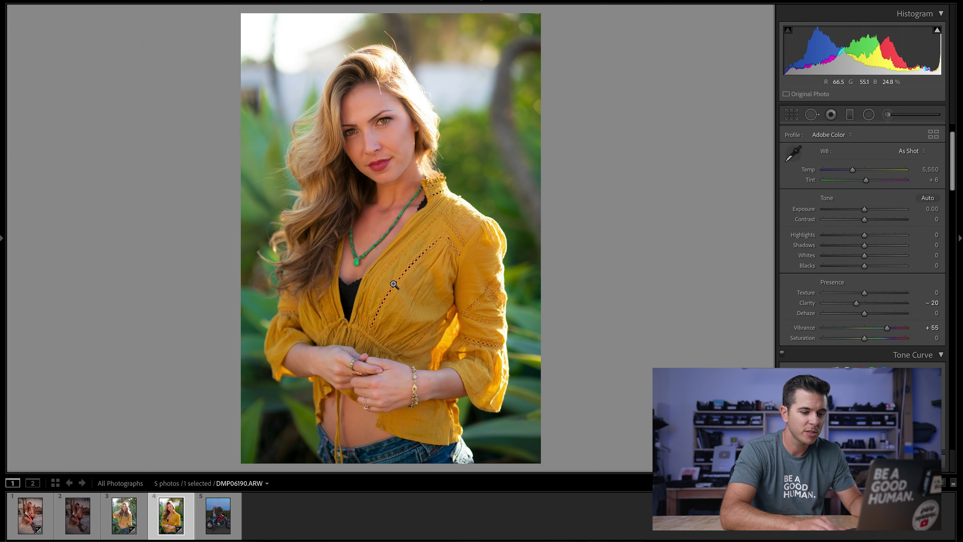
key(ctrl+shift+r)
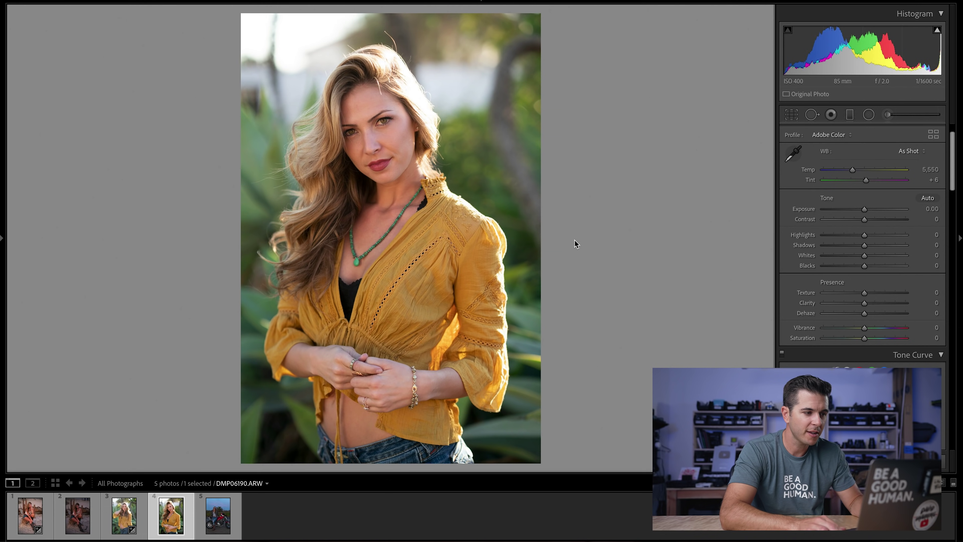
key(Left)
key(Right)
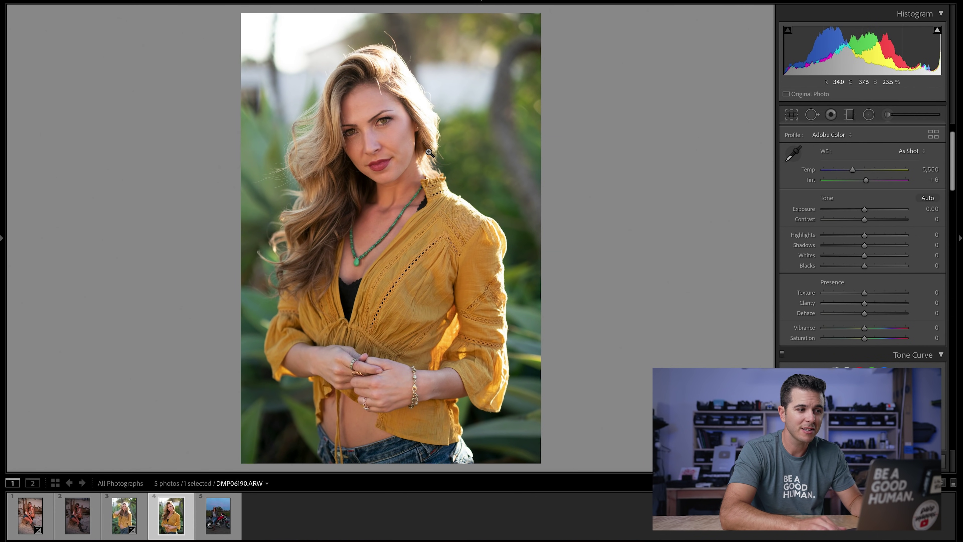
Show DMP06172.ARW as the active photo in Reference View, with DMP06190.ARW as the reference photo
key(Left)
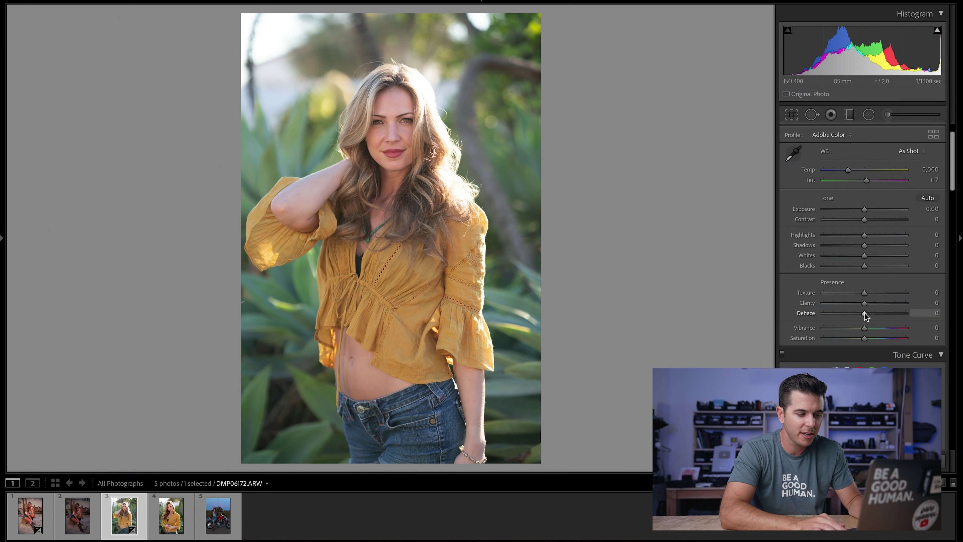
key(shift+r)
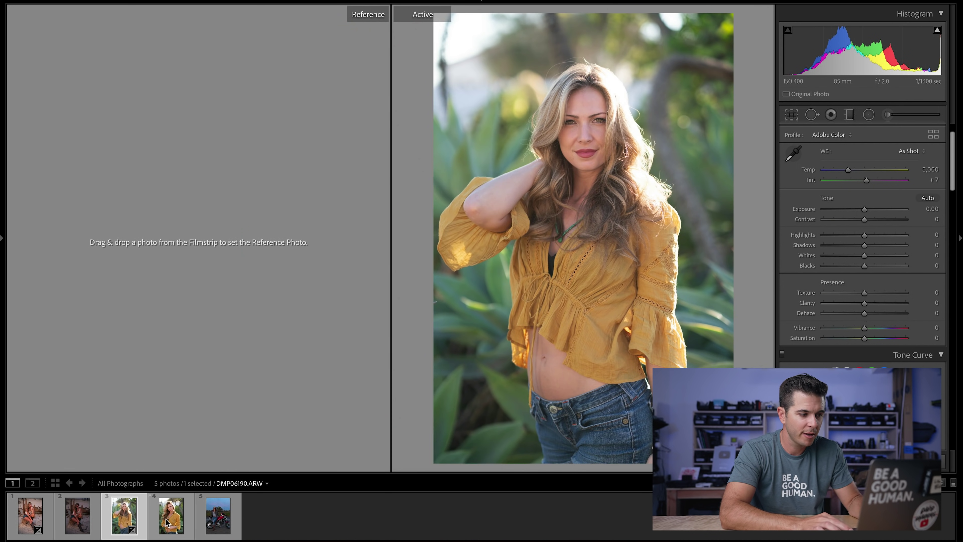
drag(166, 521, 196, 261)
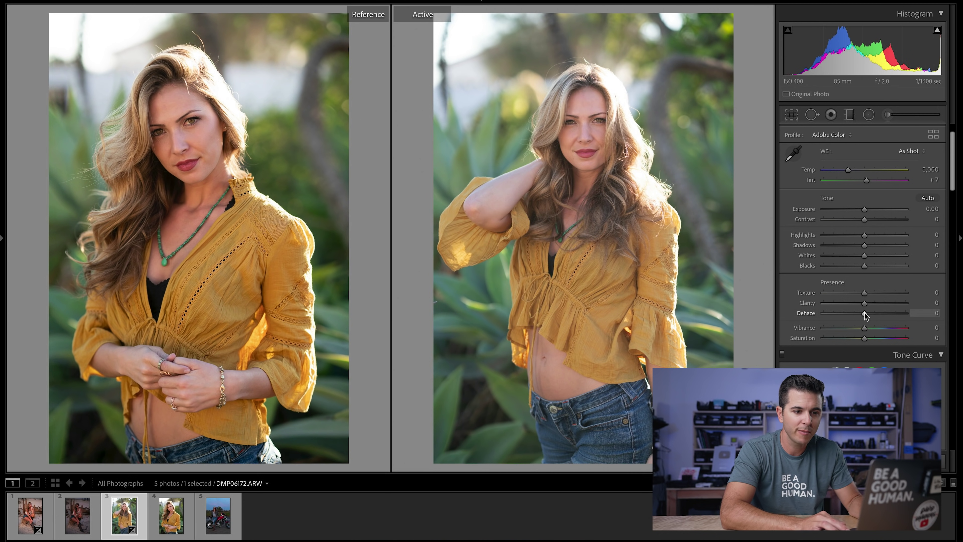
Set Dehaze to +29 on DMP06172.ARW and compare the photo before and after the change
drag(864, 313, 868, 314)
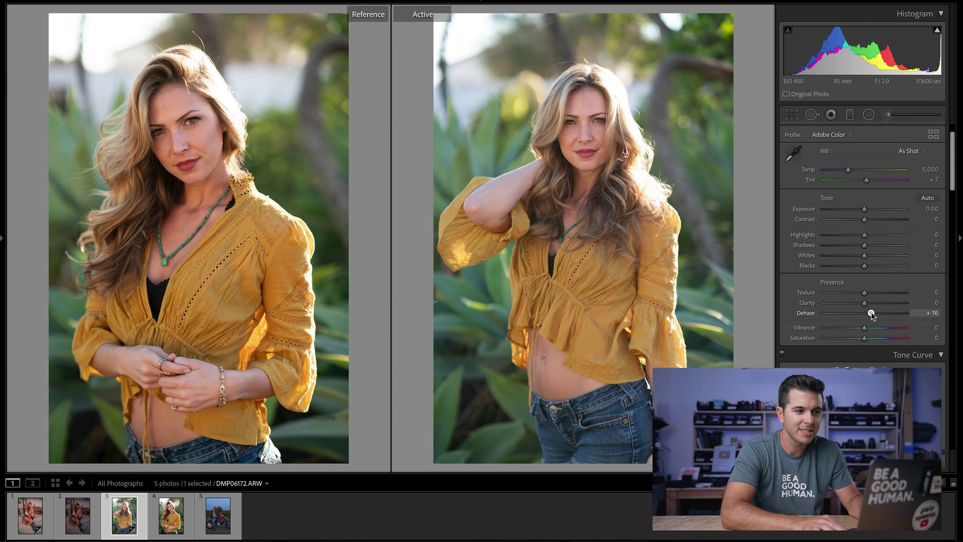
drag(872, 312, 877, 313)
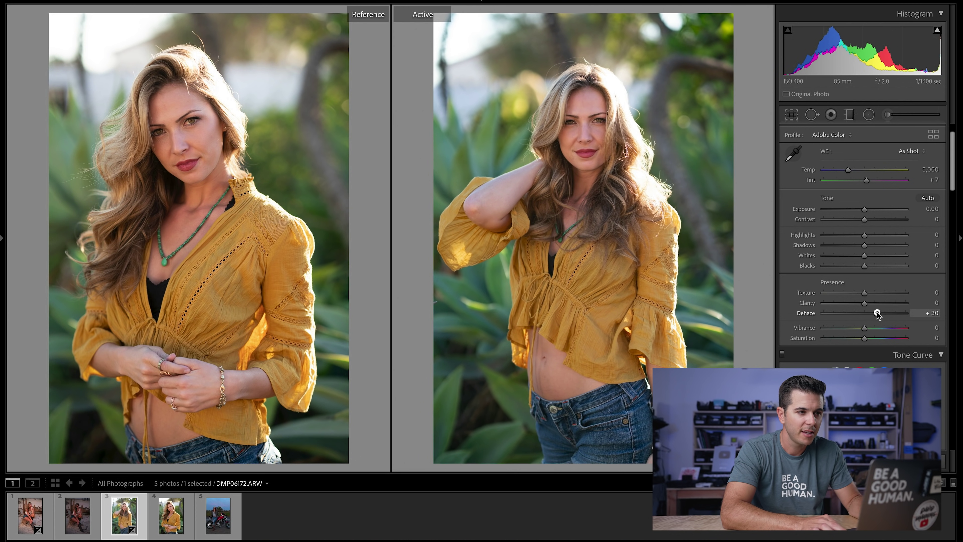
drag(877, 313, 876, 312)
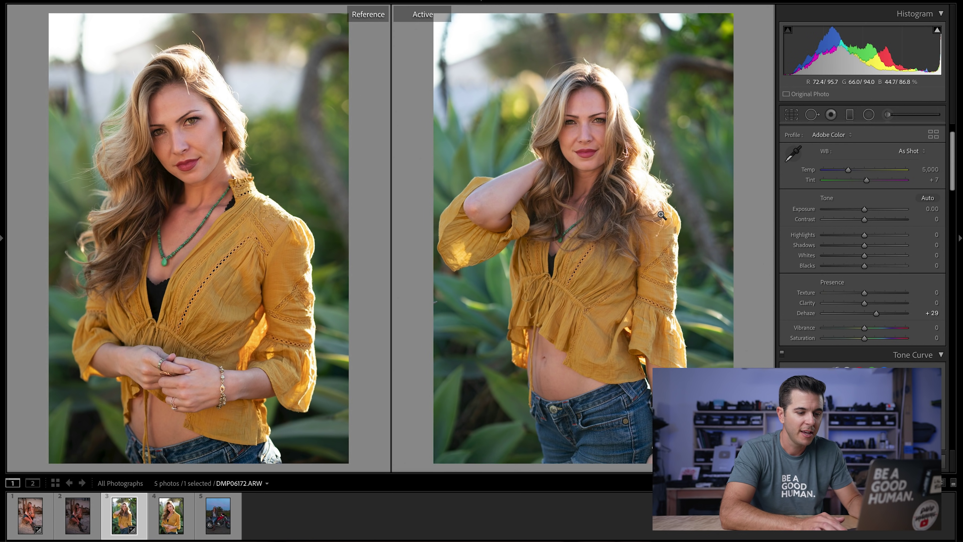
key(backslash)
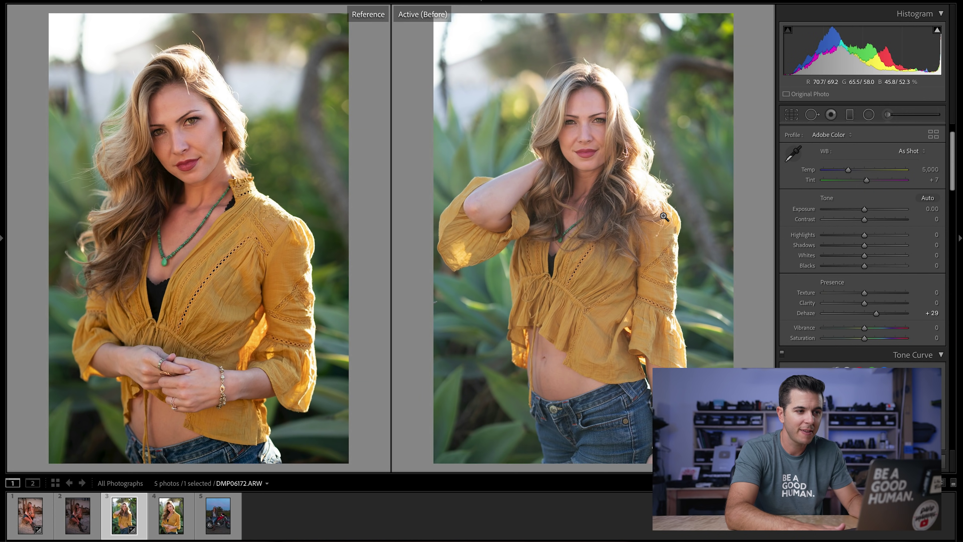
key(backslash)
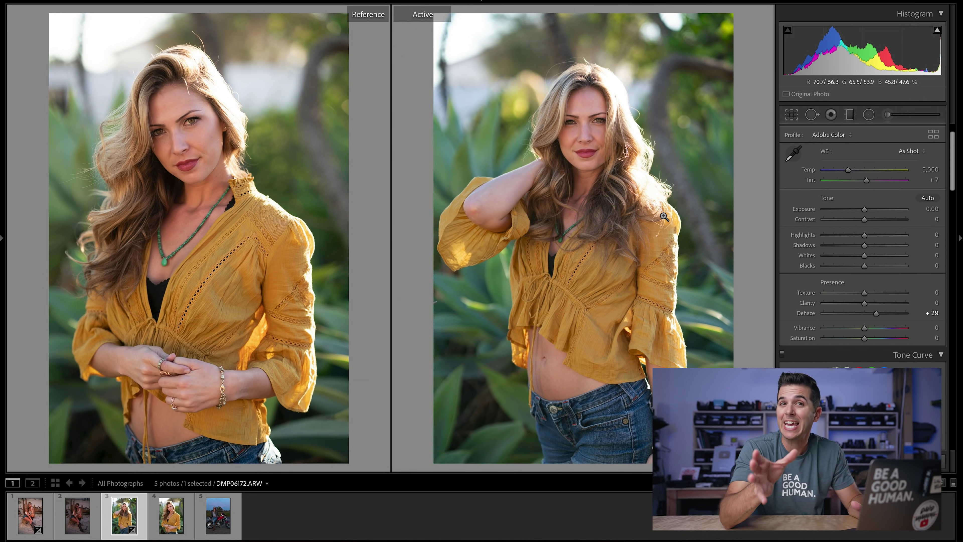
Return to the single-photo view, open DSC06596.ARW and try a strong Saturation boost
key(d)
key(Left)
key(Left)
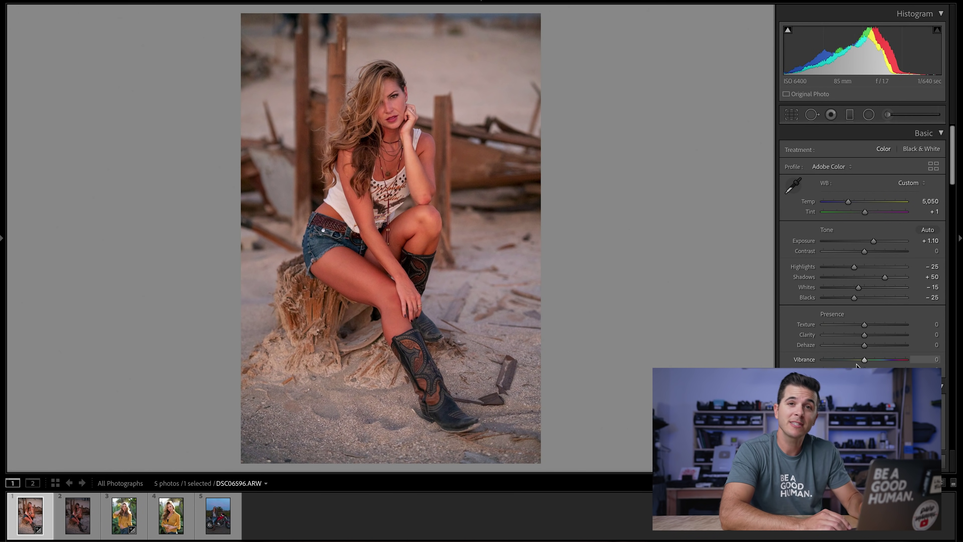
scroll(858, 364, down, 1)
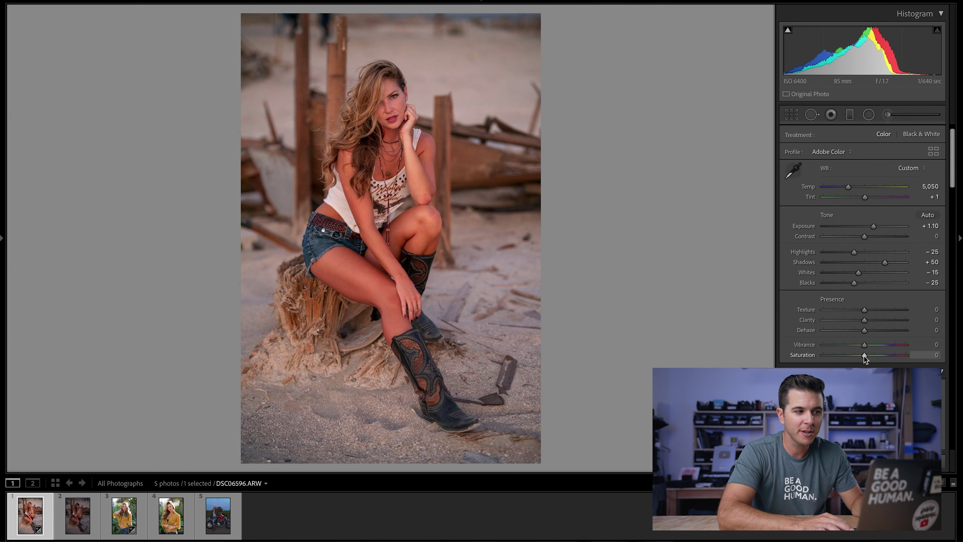
drag(863, 355, 907, 355)
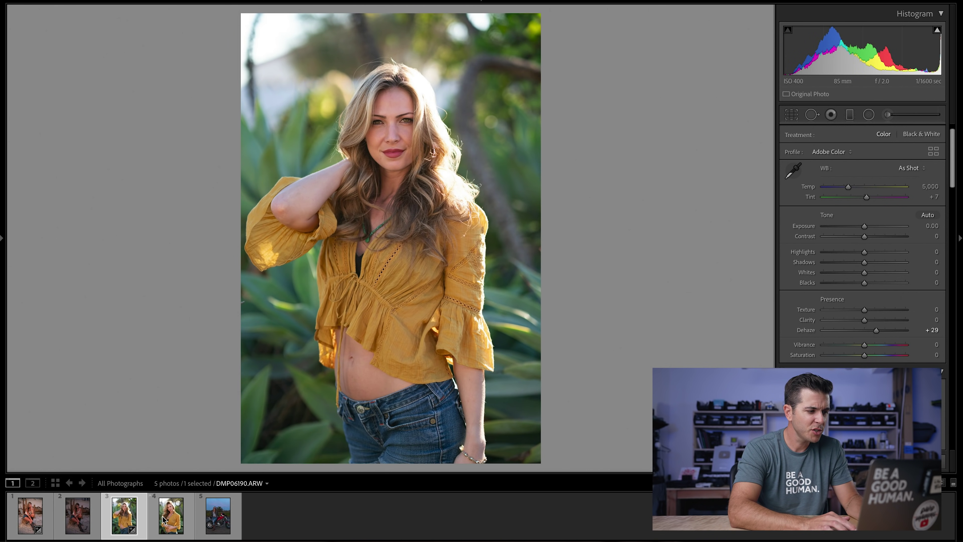
On DMP06190.ARW, try Saturation at +100, reset it to 0, and try a strong Vibrance boost instead
click(163, 518)
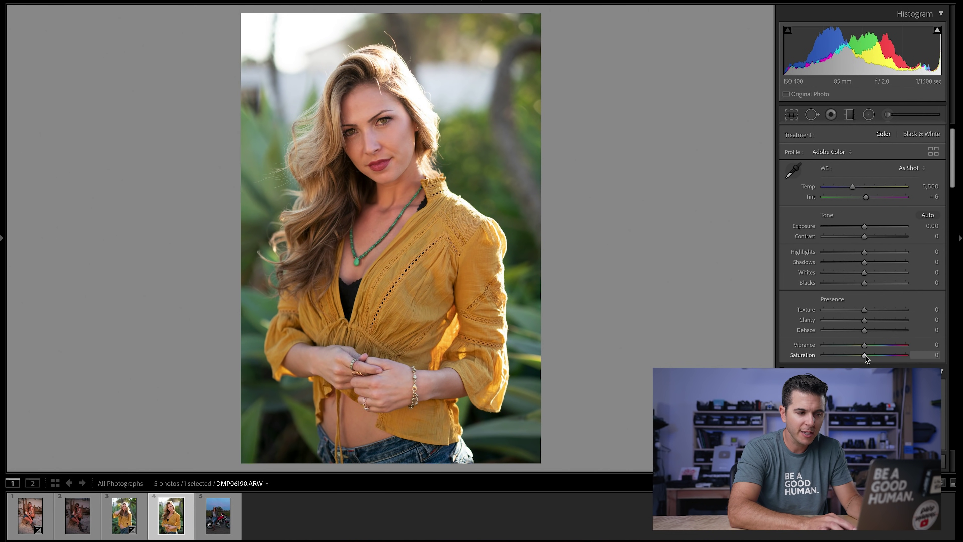
drag(868, 356, 915, 352)
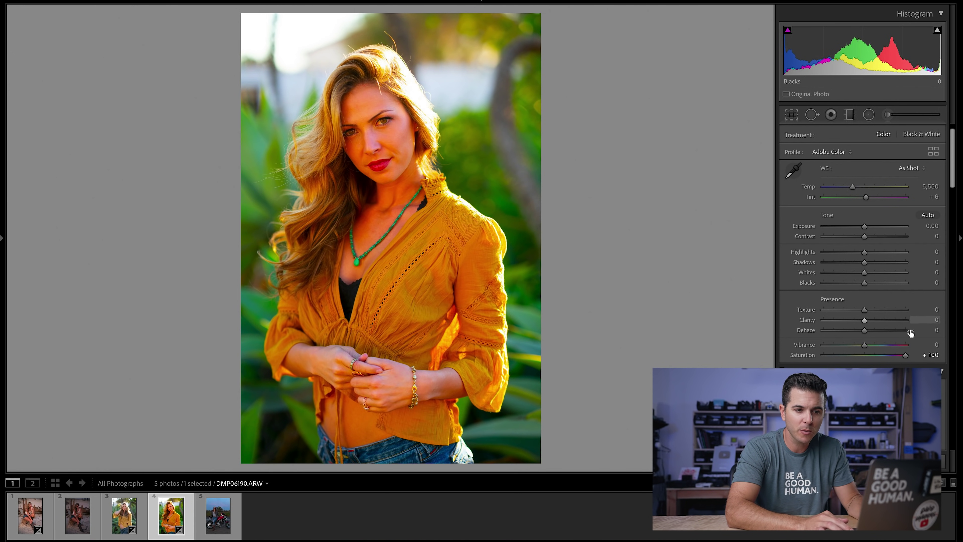
double_click(905, 355)
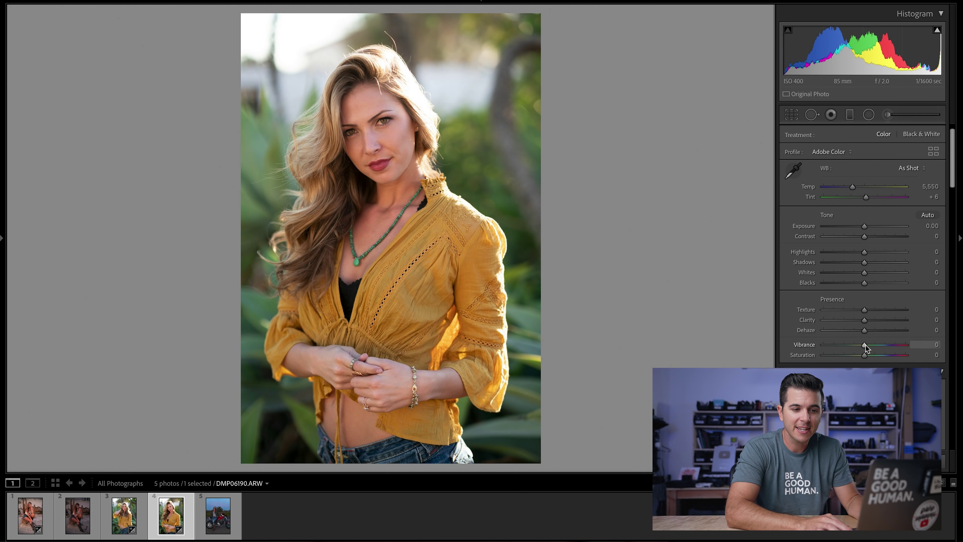
drag(877, 344, 914, 346)
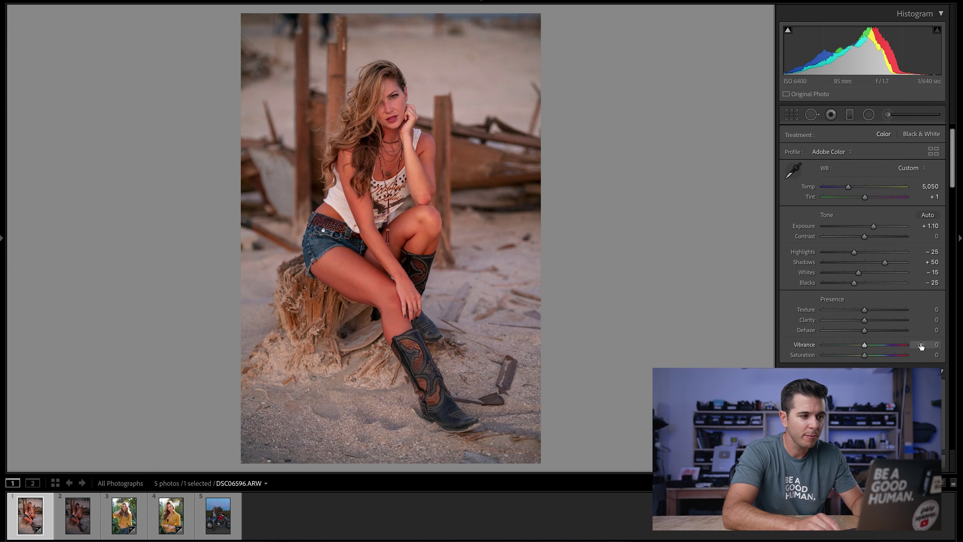
Set Vibrance to +10 on DSC06596.ARW
key(Up)
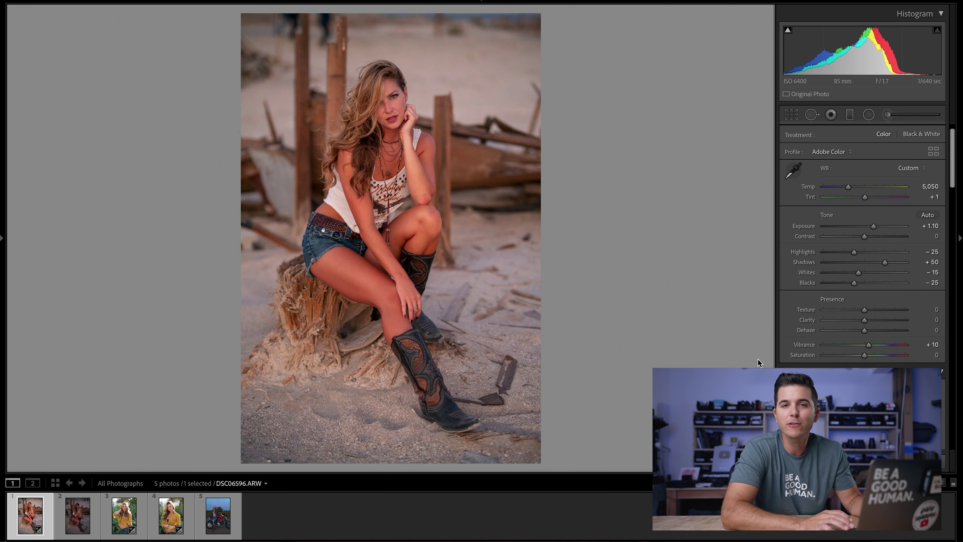
Look through the red, green and blue channel curves in the Tone Curve settings for DSC06596.ARW
scroll(852, 357, down, 10)
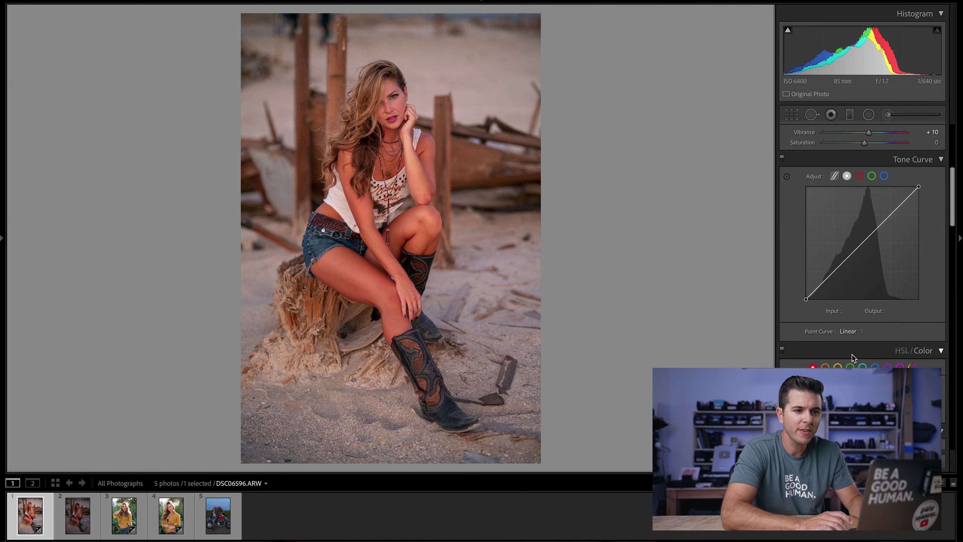
scroll(851, 353, down, 1)
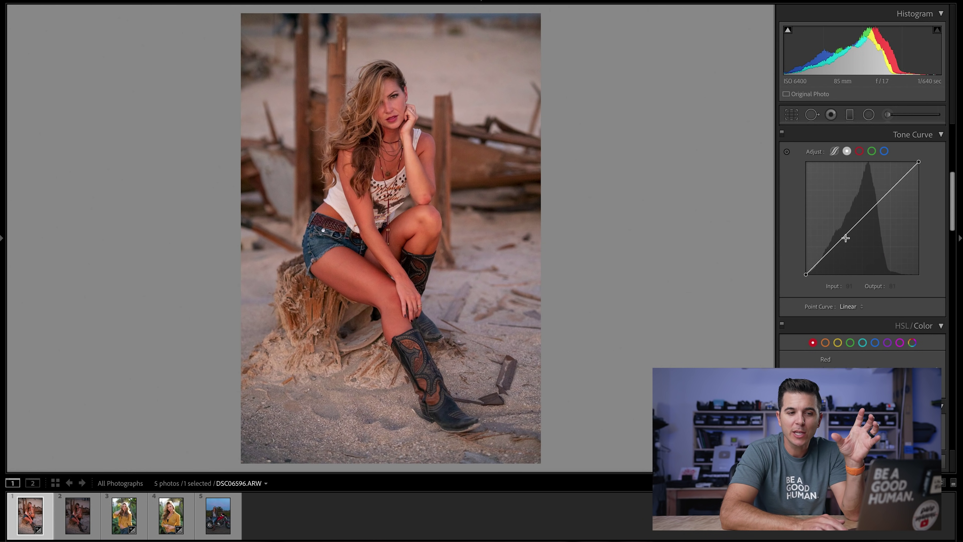
click(859, 151)
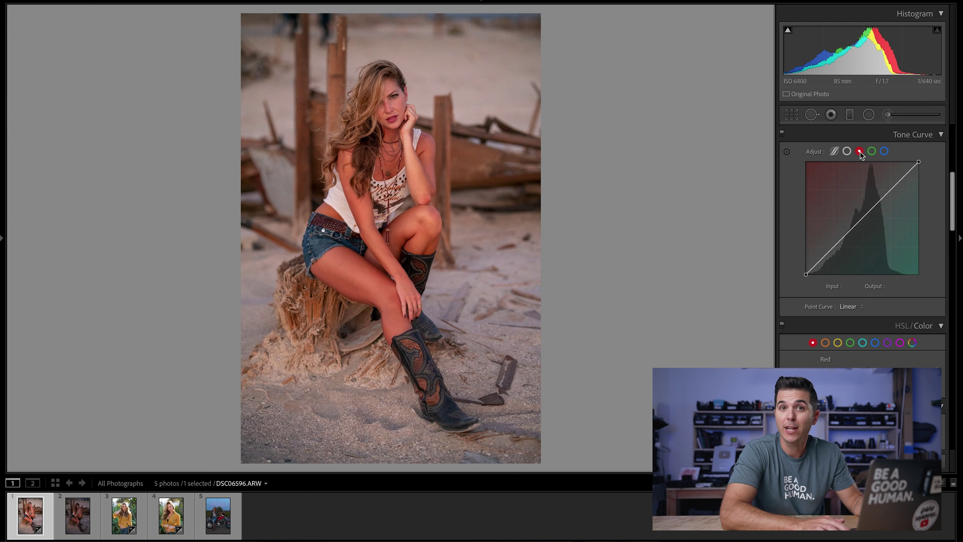
click(872, 152)
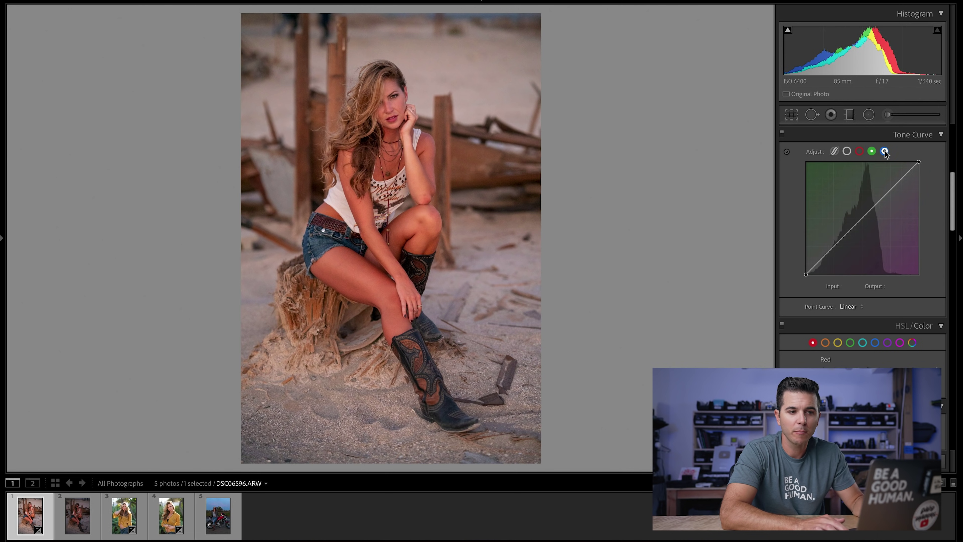
click(884, 152)
click(859, 151)
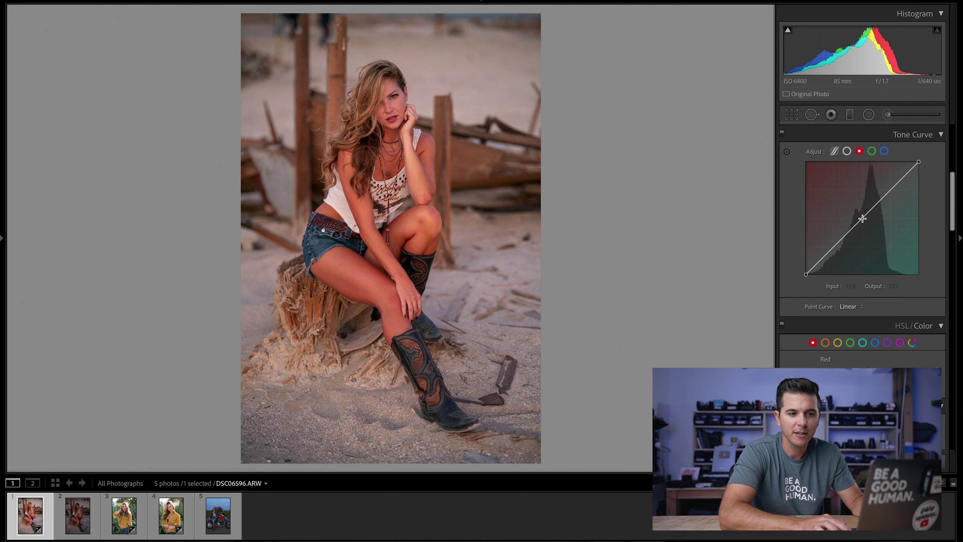
Try slight adjustments to a midtone point and a shadow point on the red channel curve, and remove both points
mouse_move(863, 220)
mouse_down()
mouse_move(836, 199)
mouse_move(877, 236)
mouse_move(862, 220)
mouse_up()
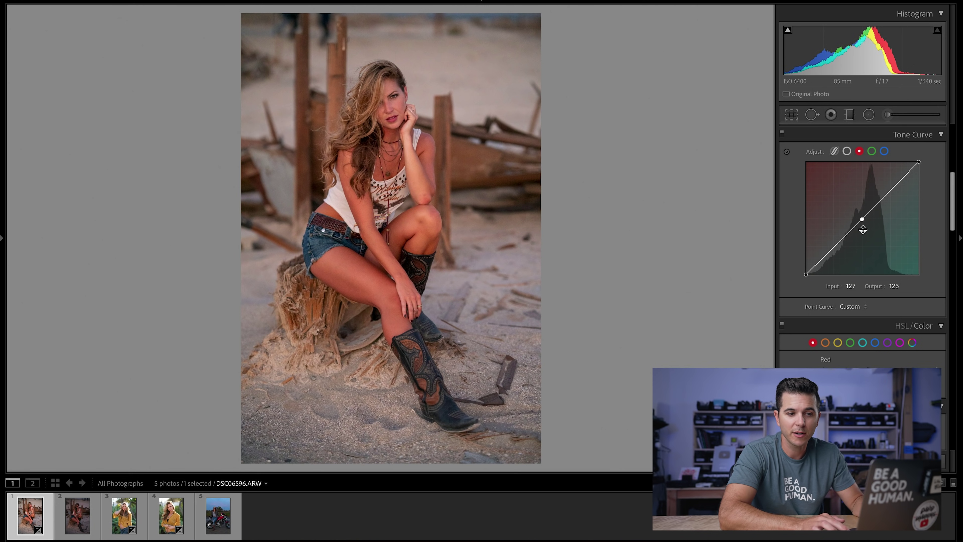
mouse_move(833, 247)
mouse_down()
mouse_move(827, 235)
mouse_move(836, 251)
mouse_up()
double_click(837, 250)
double_click(861, 220)
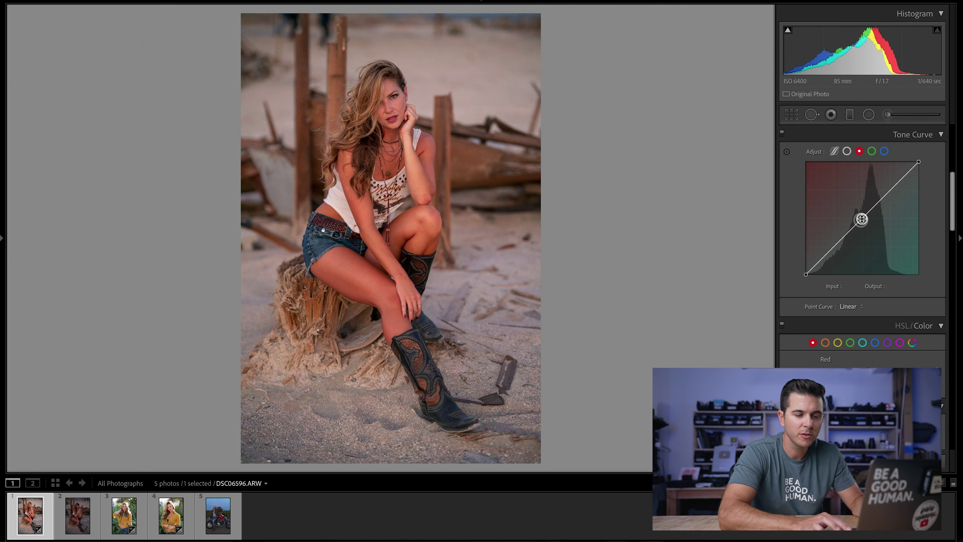
Add a highlight point to the blue channel curve and lower it to Input 179, Output 168 to warm the highlights
click(885, 151)
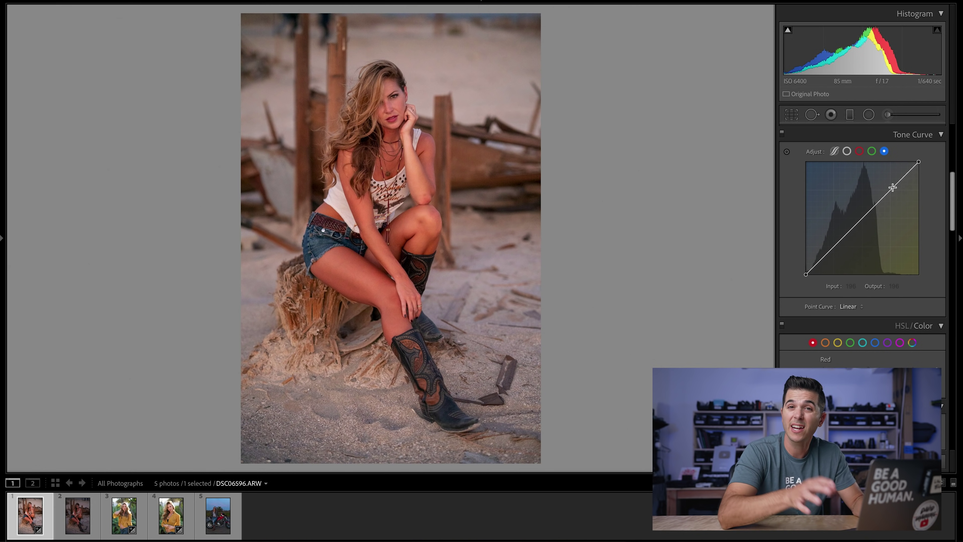
click(882, 197)
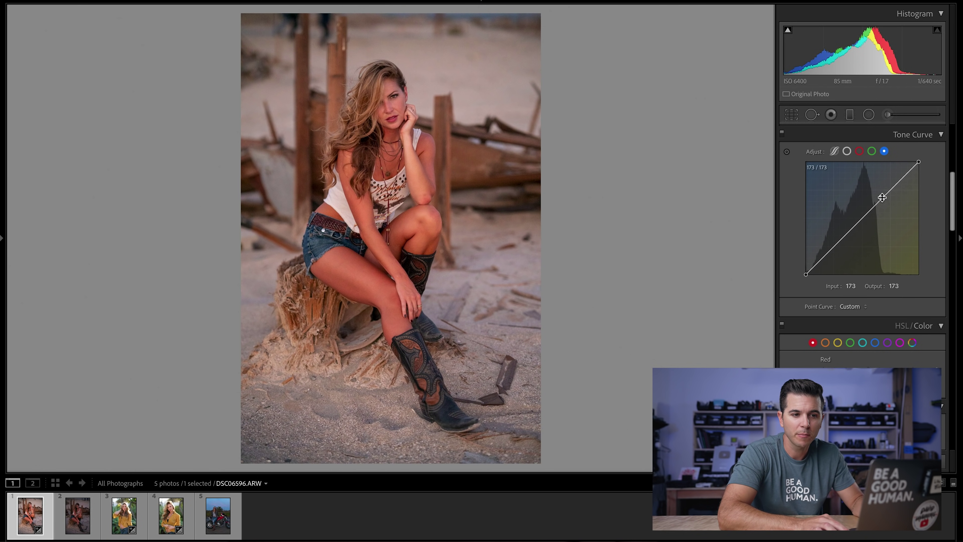
drag(882, 198, 886, 199)
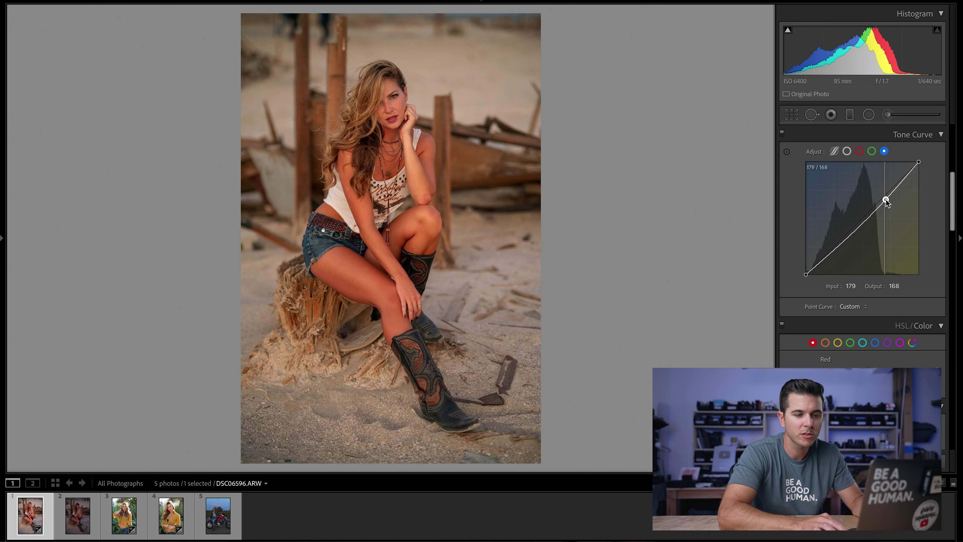
Try raising a shadow point on the blue channel curve to Input 62, Output 67, and undo it
drag(833, 252, 833, 245)
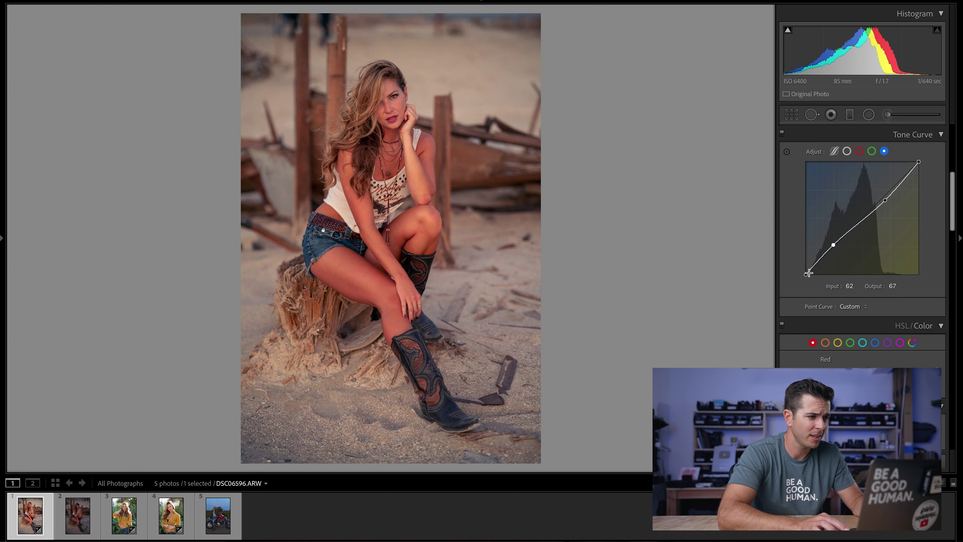
key(ctrl+z)
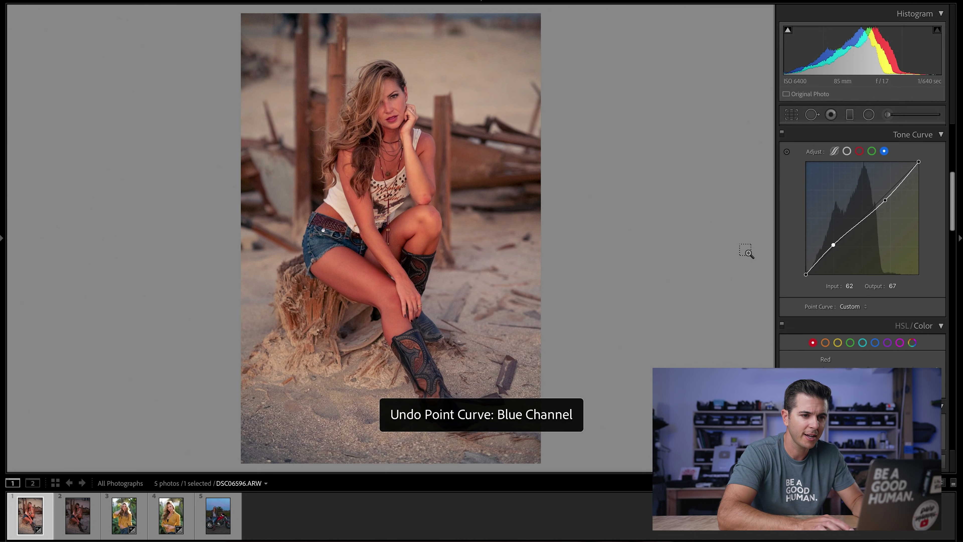
Add a highlight point at Input 162, Output 165 and two shadow points to the RGB point curve
click(847, 151)
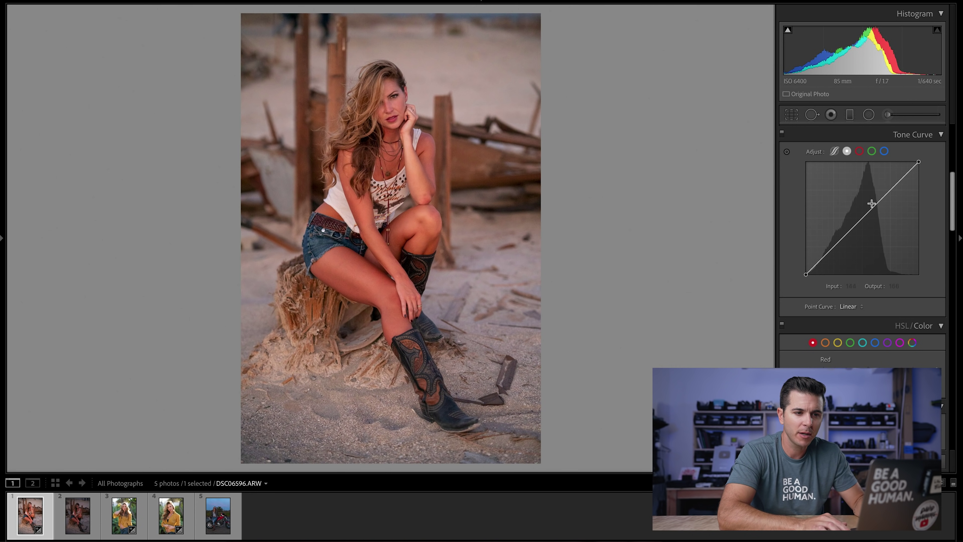
click(879, 202)
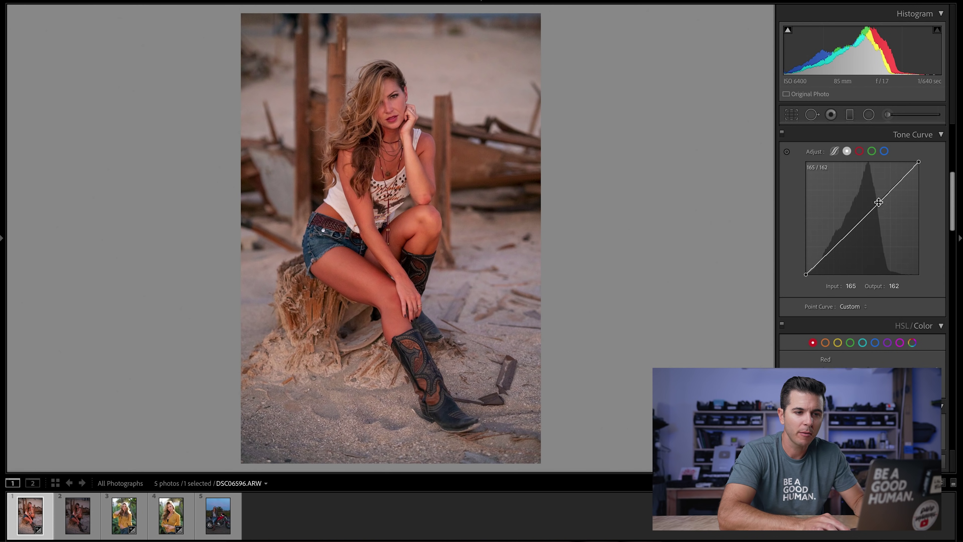
drag(878, 203, 876, 202)
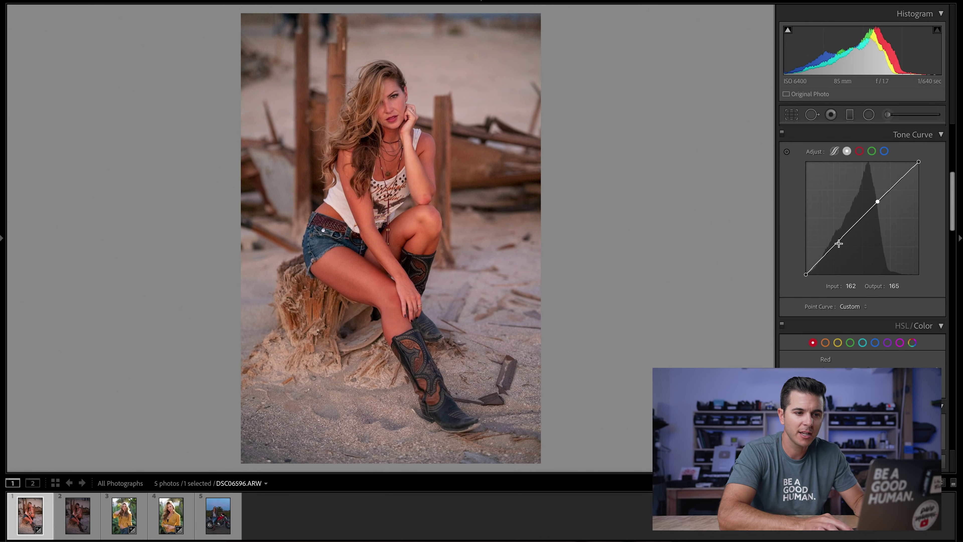
drag(839, 241, 839, 243)
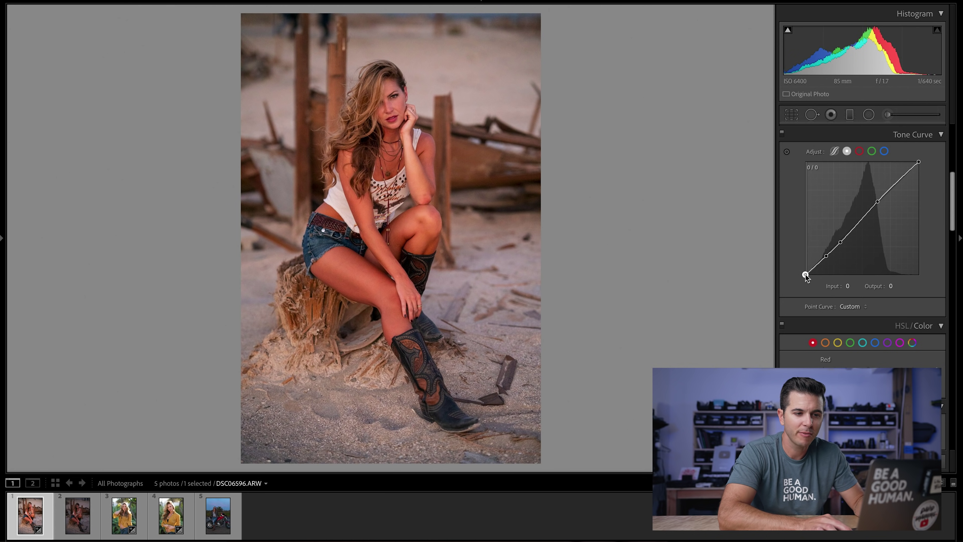
Try lifting the black point of the RGB point curve to Output 23, and return it to Output 0
drag(802, 274, 802, 272)
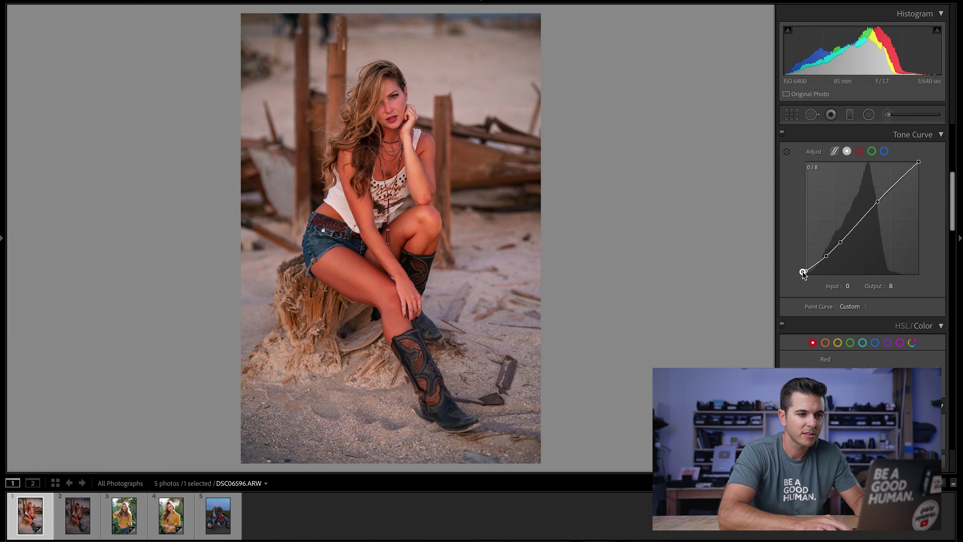
drag(800, 266, 801, 266)
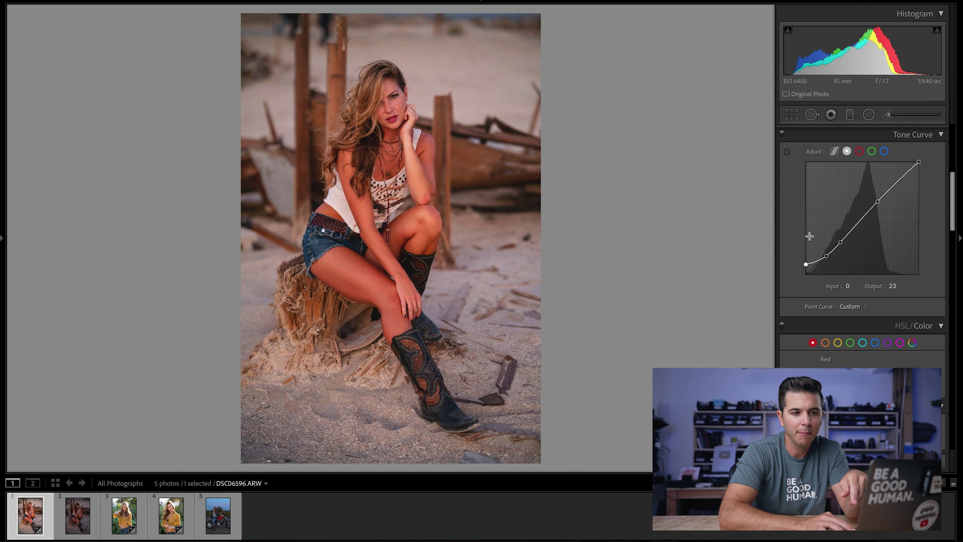
drag(806, 263, 802, 282)
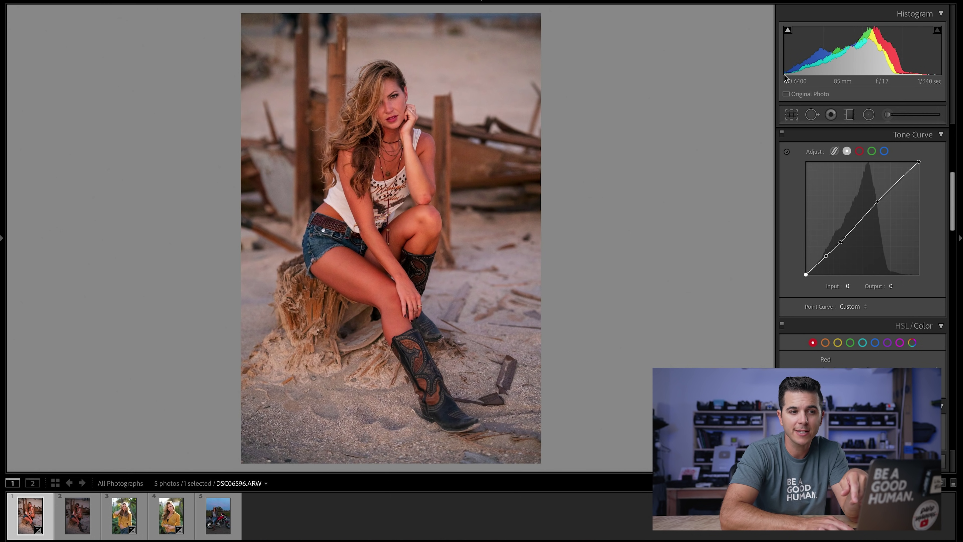
Lift the RGB curve's black point to Output 25 for faded shadows, comparing the photo with the lift undone and restored
drag(805, 275, 803, 271)
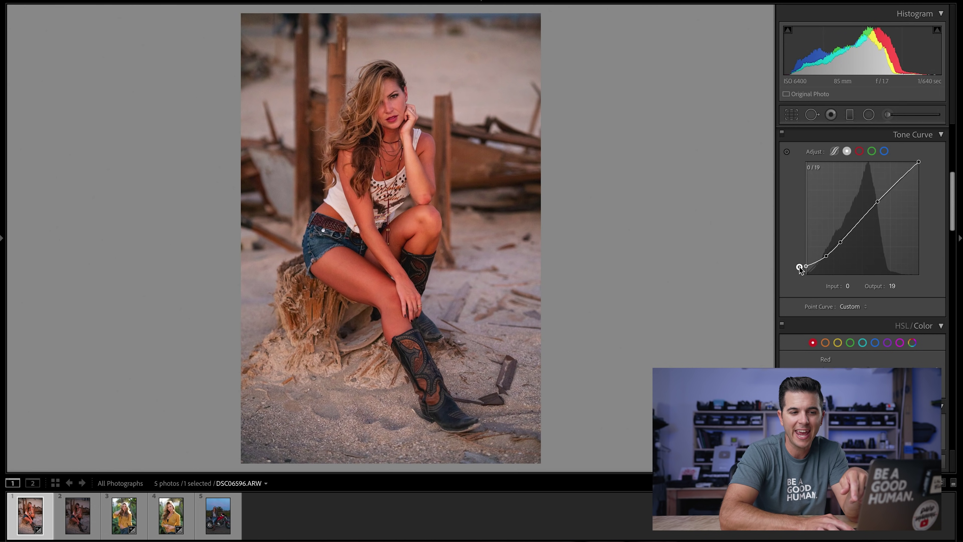
drag(799, 266, 798, 265)
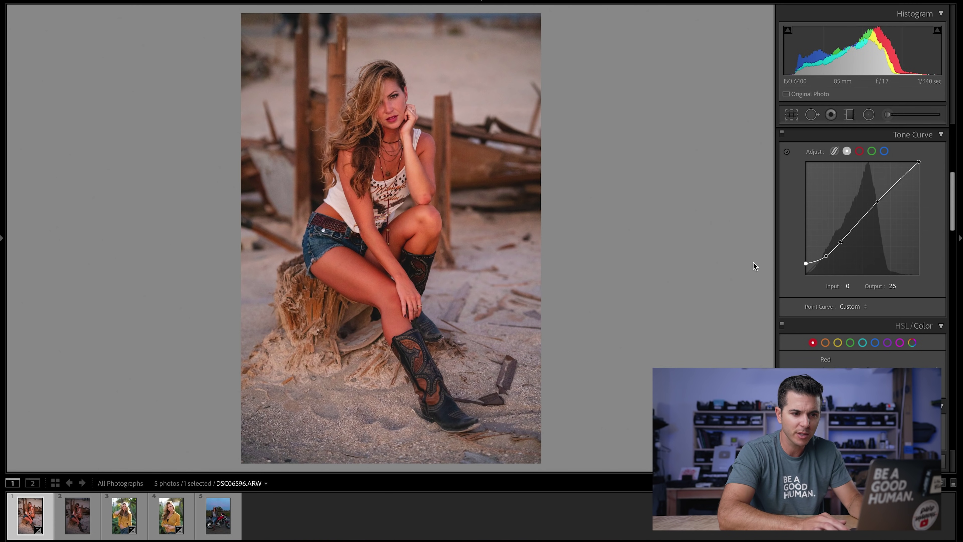
drag(805, 264, 796, 254)
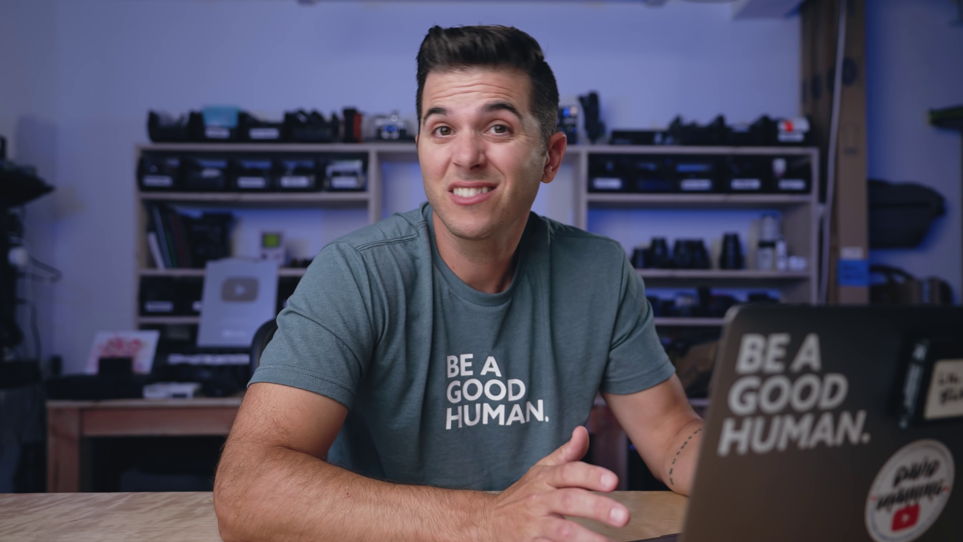
key(ctrl+z)
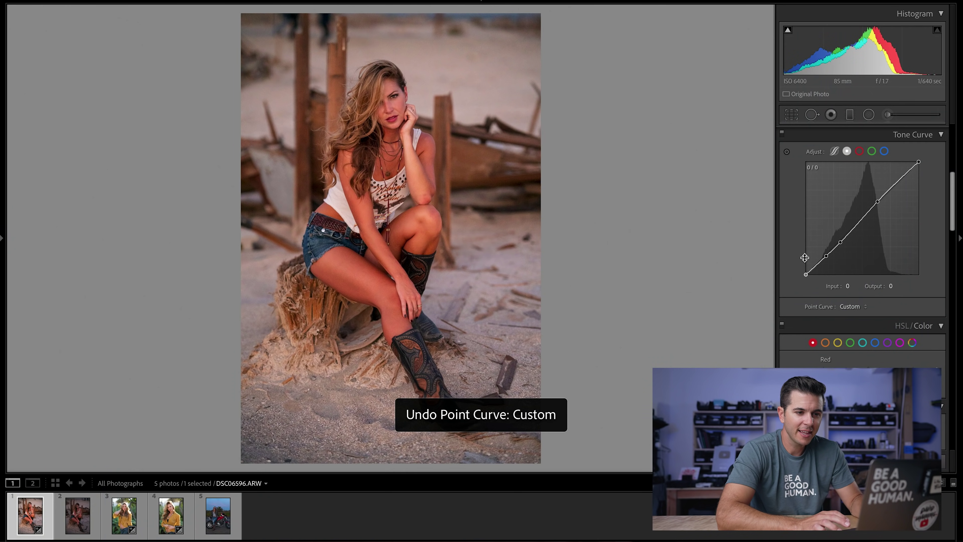
key(ctrl+y)
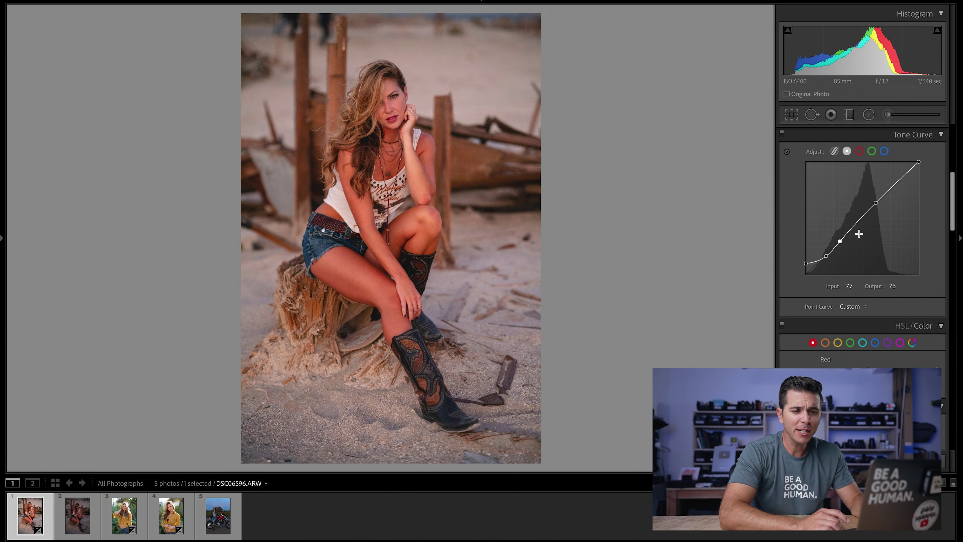
Select the photo DMP06190.ARW and paste the develop settings of DSC06596.ARW onto it
scroll(859, 234, down, 3)
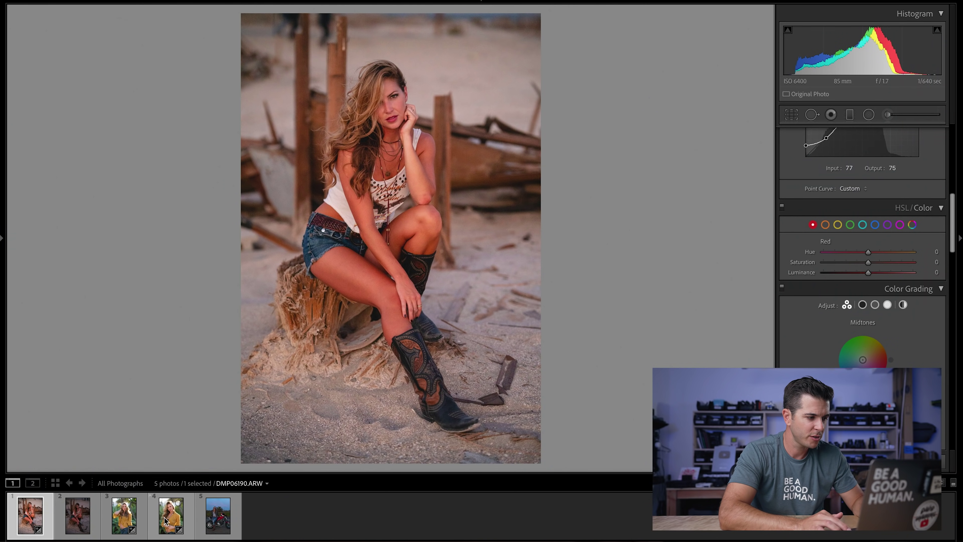
click(165, 519)
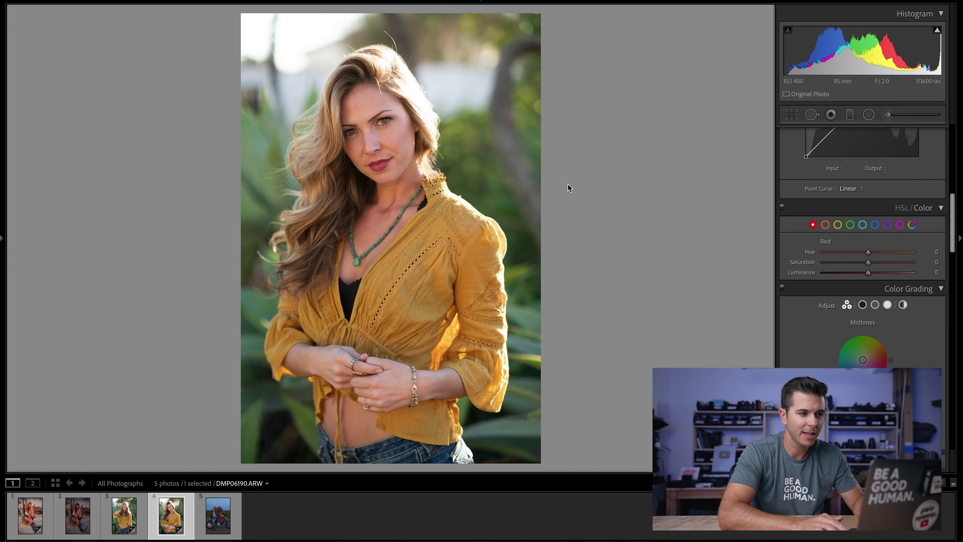
key(ctrl+shift+v)
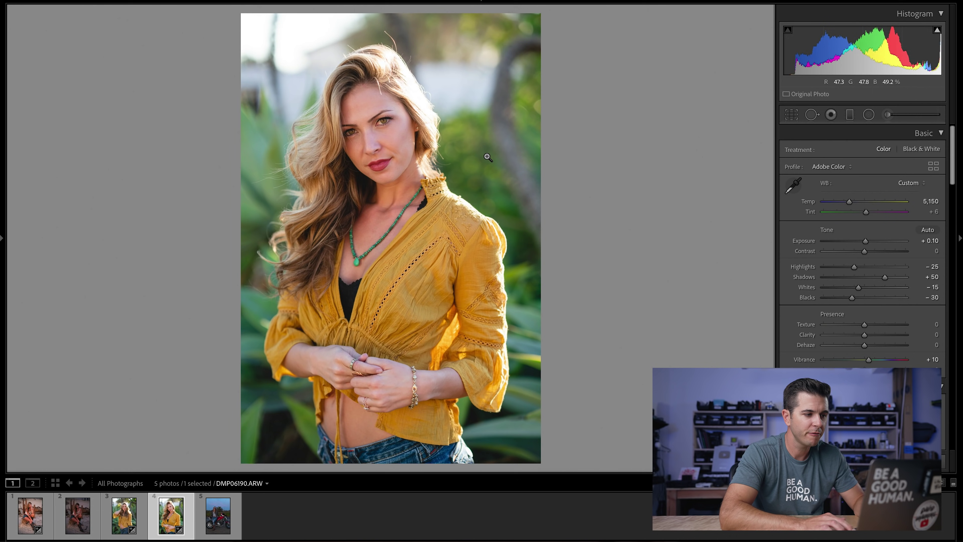
Review the pasted tone curve and look through the Hue, Saturation, Luminance and All views of the HSL settings
scroll(866, 329, down, 15)
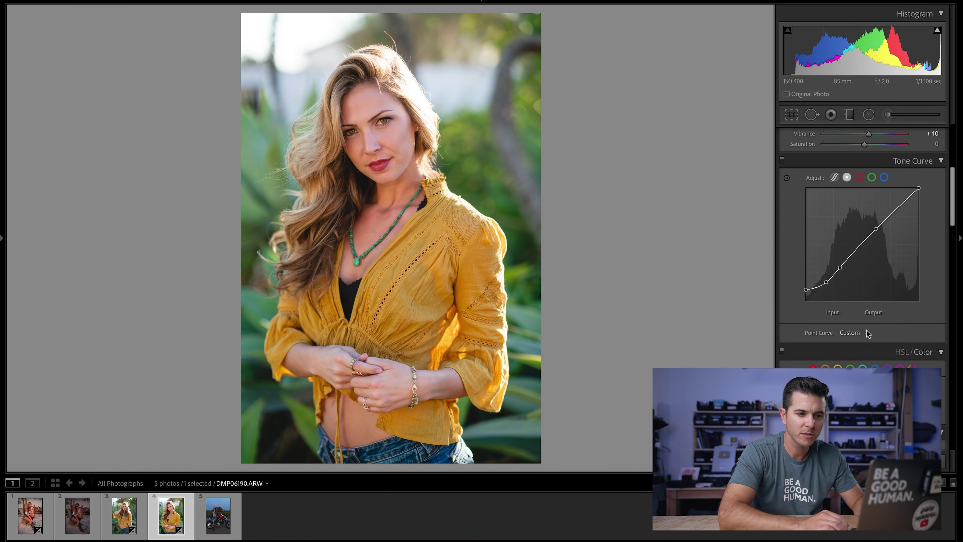
scroll(865, 333, up, 2)
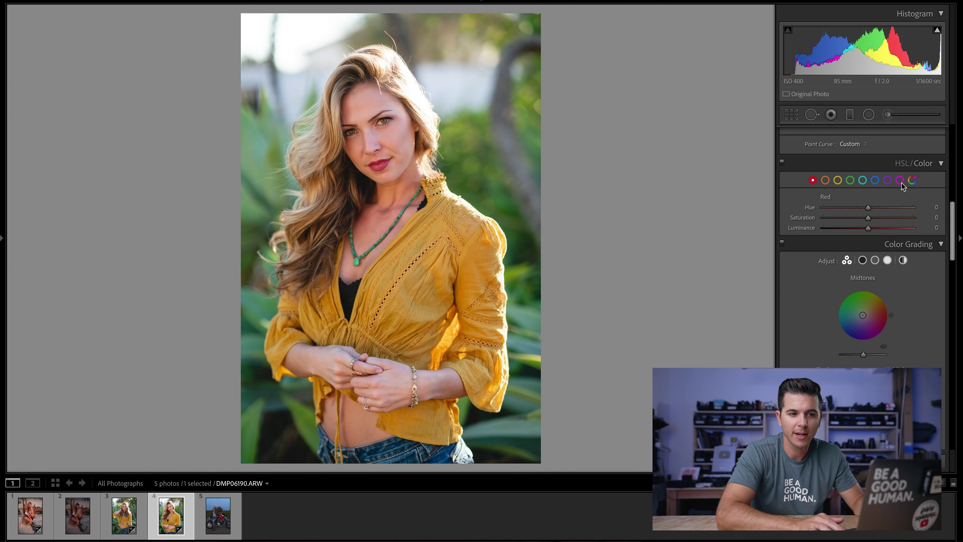
click(900, 163)
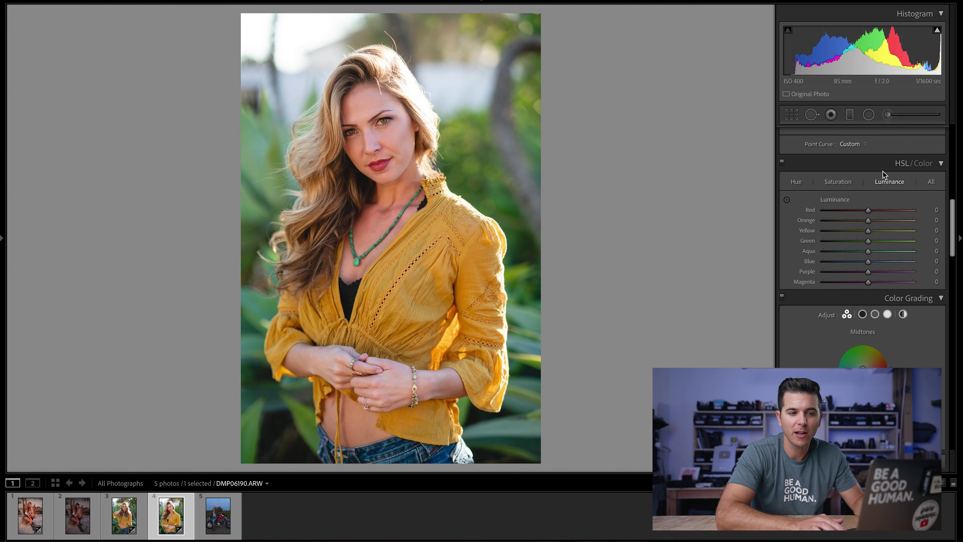
click(796, 182)
click(831, 182)
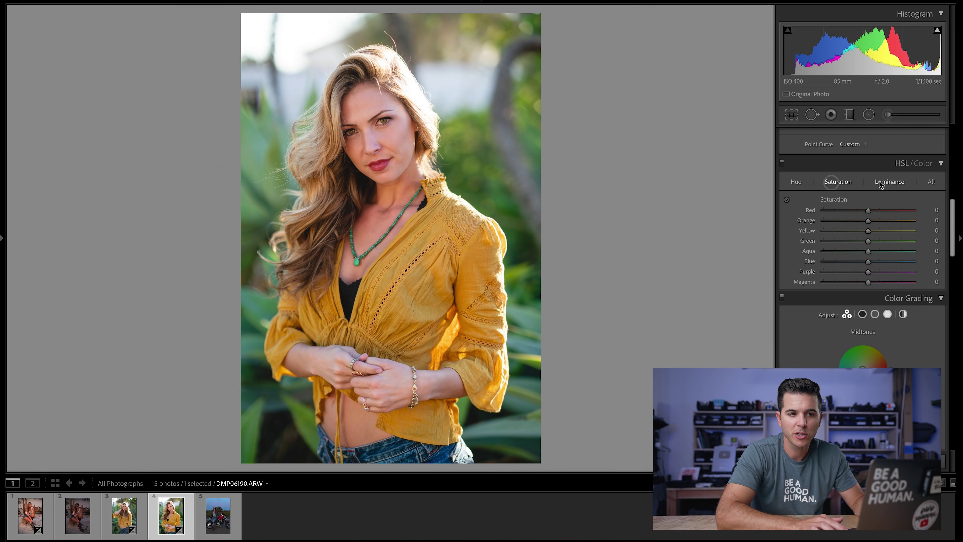
click(931, 181)
scroll(892, 243, down, 5)
scroll(891, 243, up, 5)
click(795, 158)
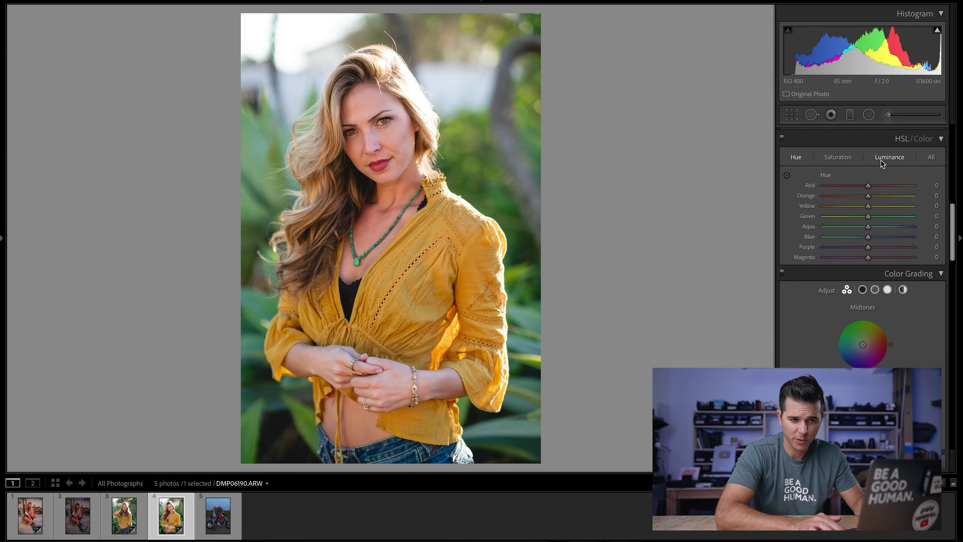
In the HSL Color view, set Red to Hue +10, Saturation -10, Luminance -5, and set Orange Hue to +5
click(922, 140)
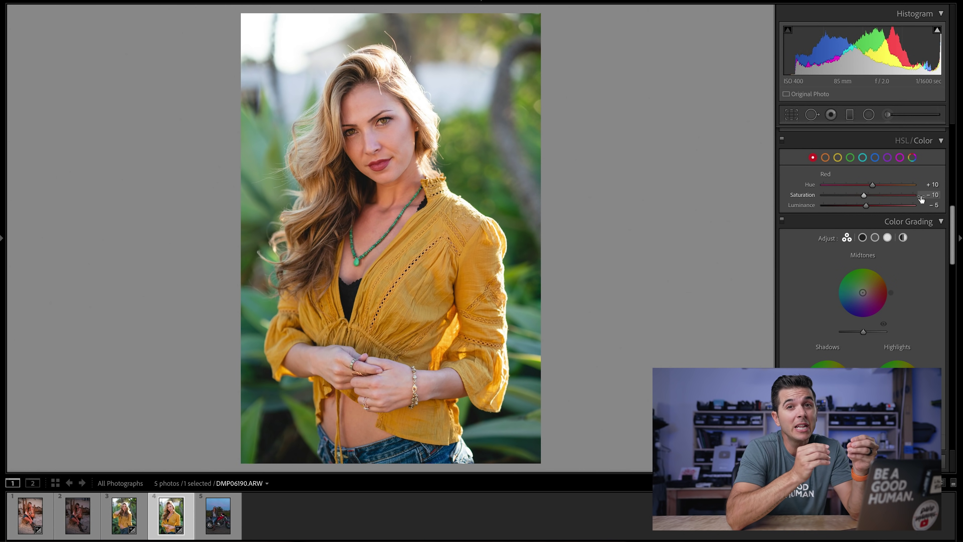
click(825, 157)
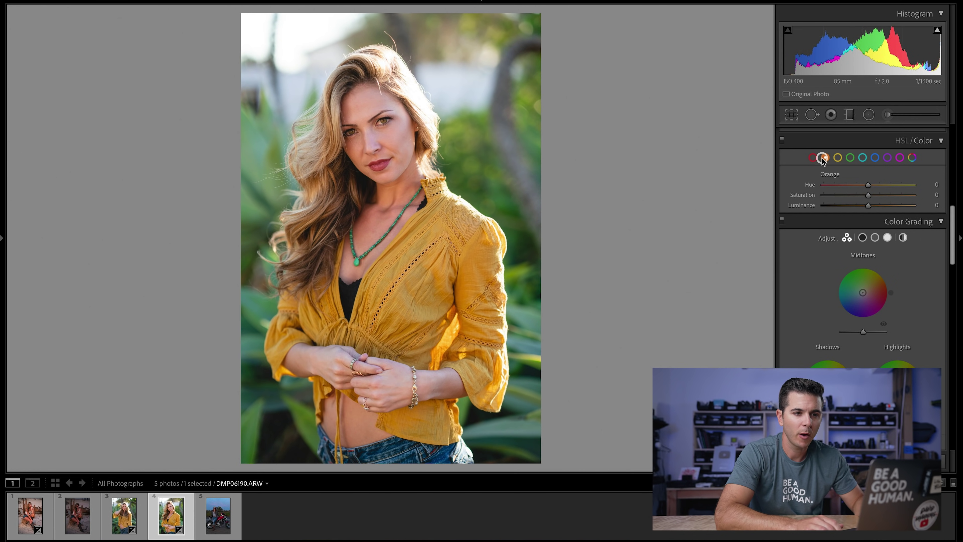
drag(918, 180, 924, 195)
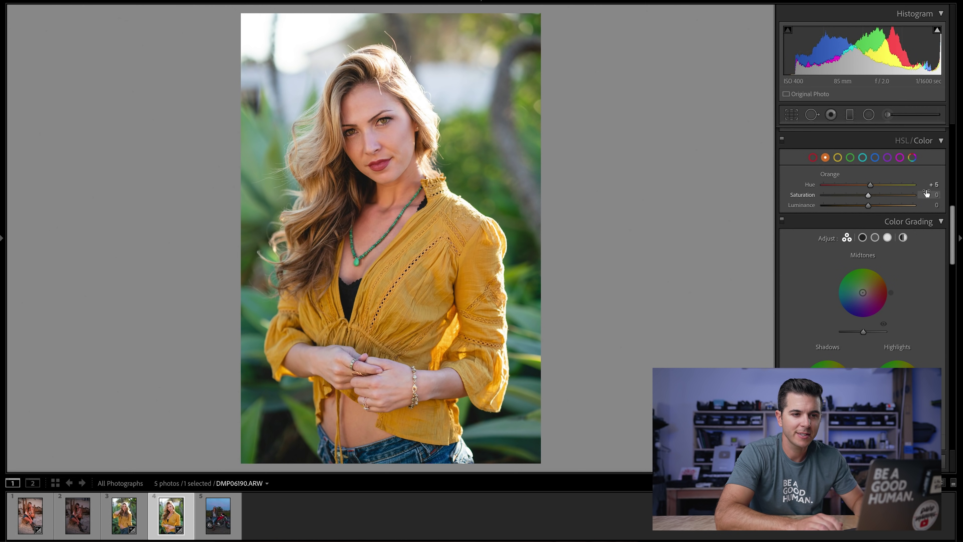
Set the Green color to Hue +30, Saturation -30 and Luminance +20 in the HSL settings
click(851, 157)
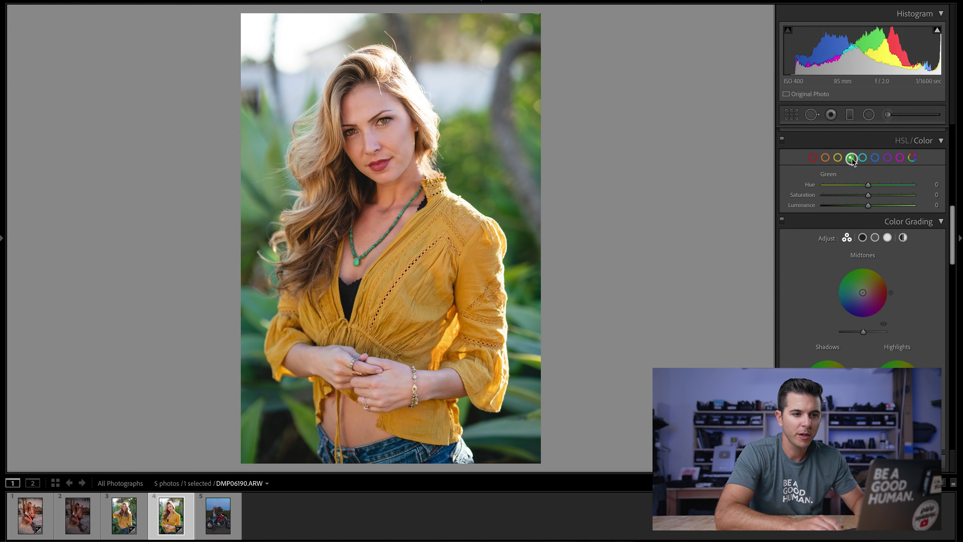
drag(931, 187, 930, 185)
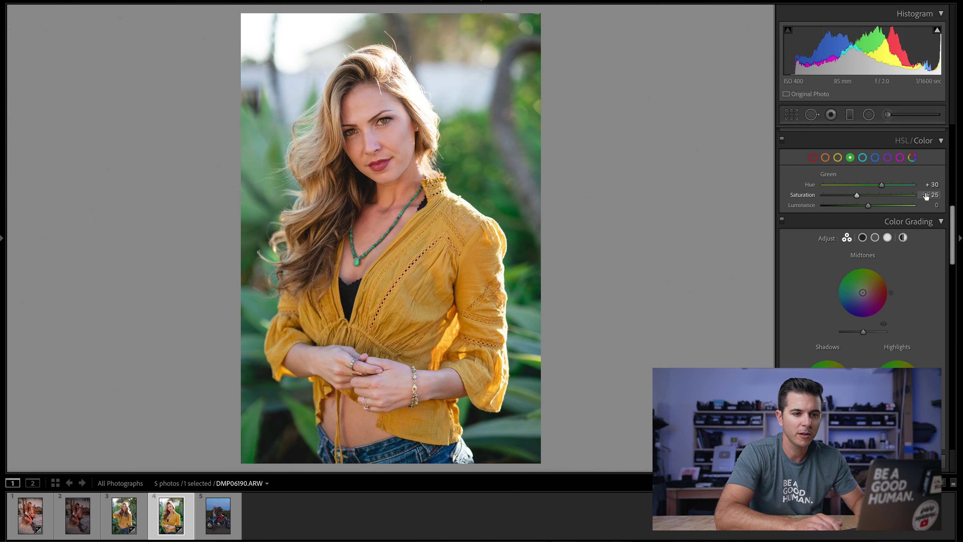
drag(922, 205, 924, 206)
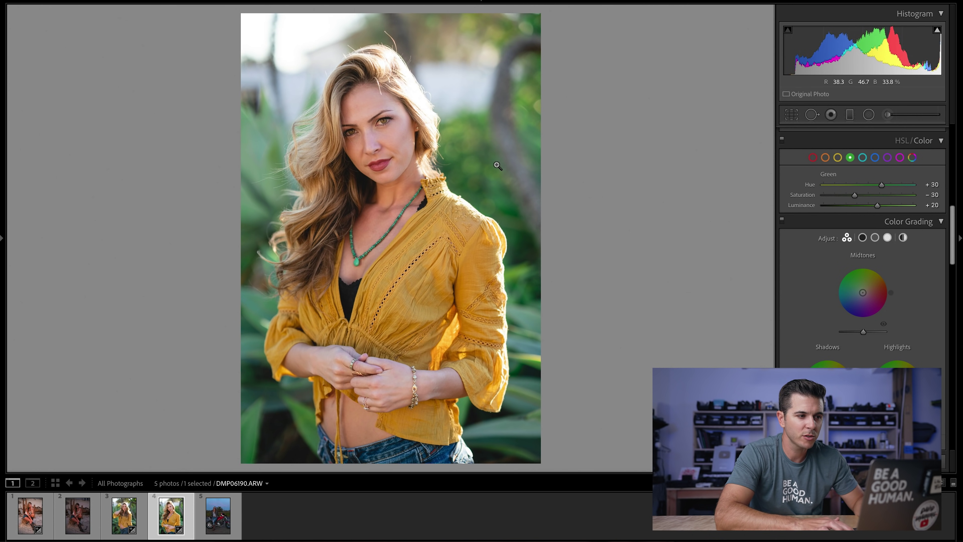
Switch the HSL adjustments off and on twice to compare DMP06190.ARW before and after the color changes
click(781, 139)
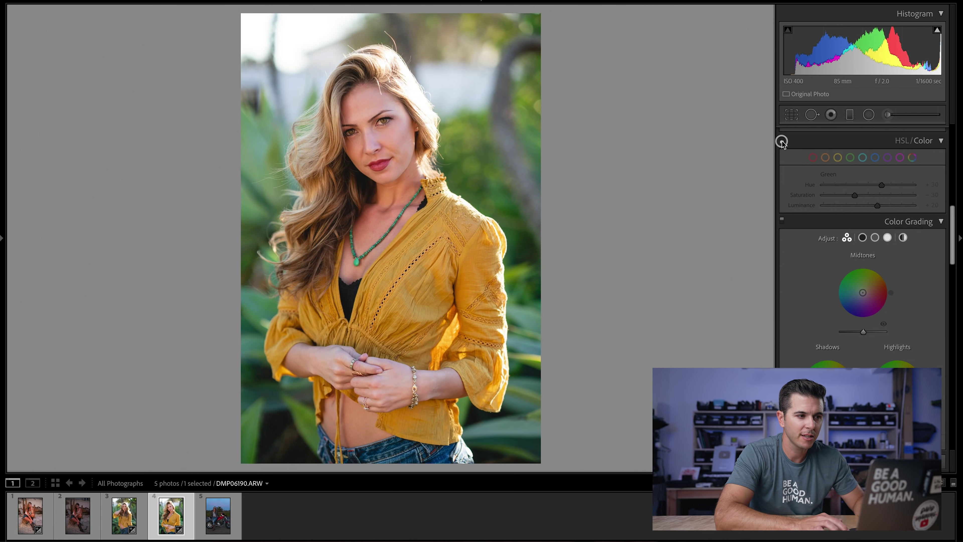
click(782, 140)
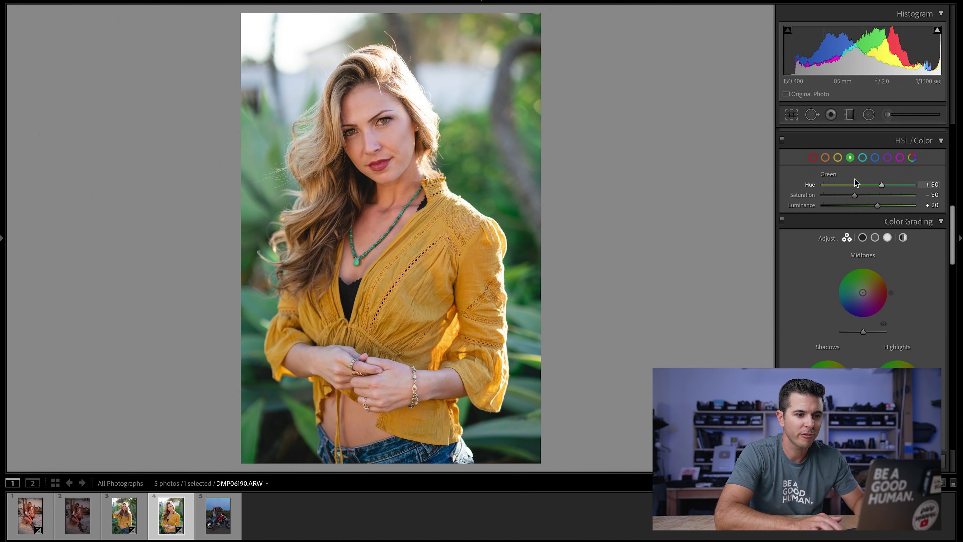
click(781, 141)
click(781, 143)
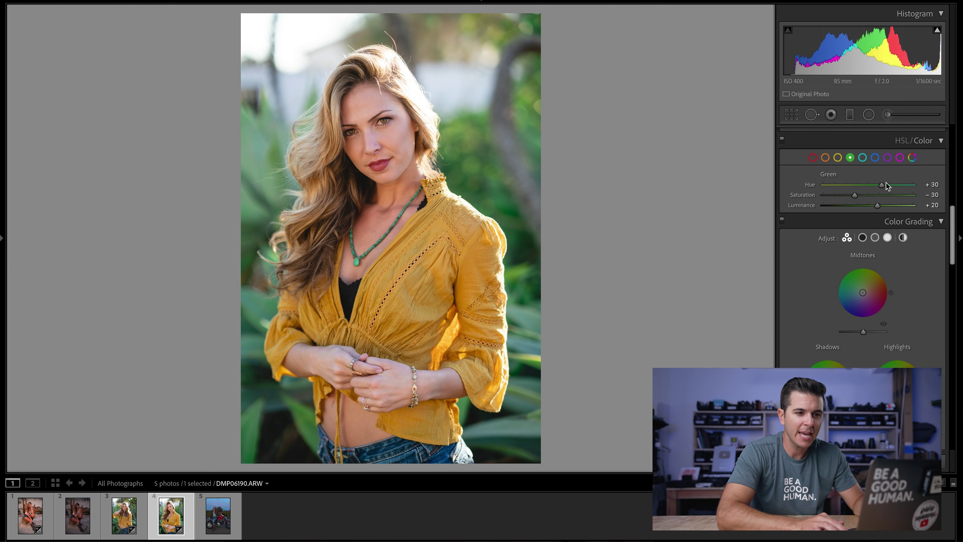
Try an extreme Green Hue of +82 on DMP06190.ARW and undo it
drag(880, 185, 905, 185)
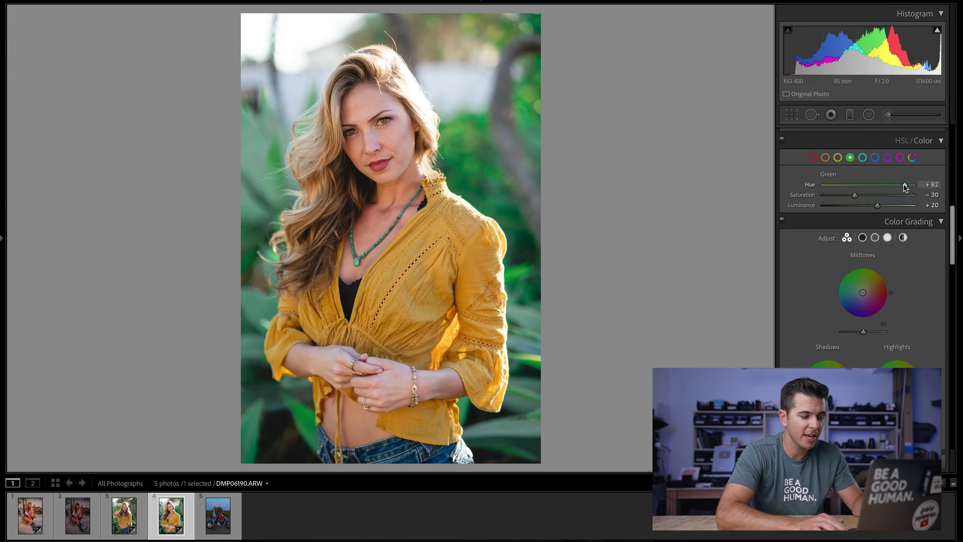
key(super+z)
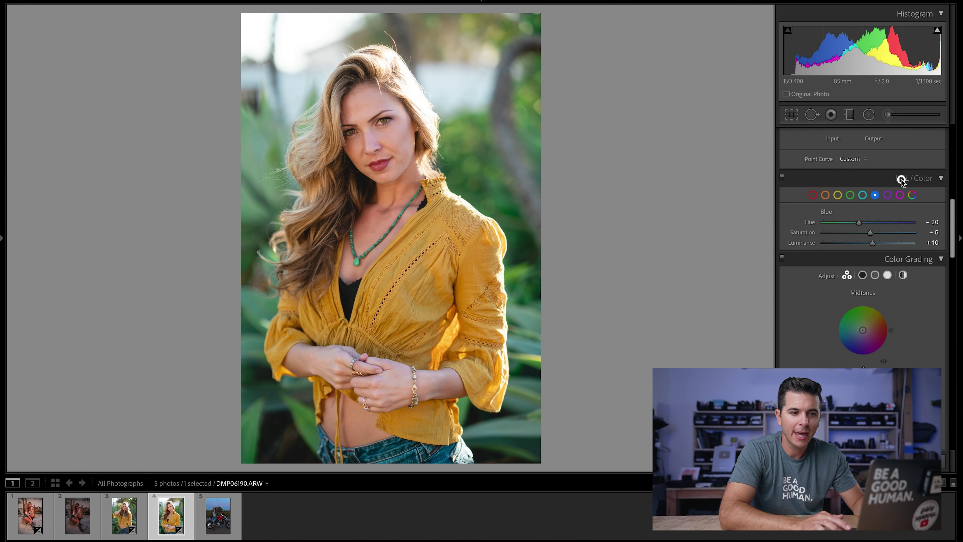
In the HSL view, try targeted Hue adjustment on the green foliage with Green at -100 and +100, and undo it
click(901, 178)
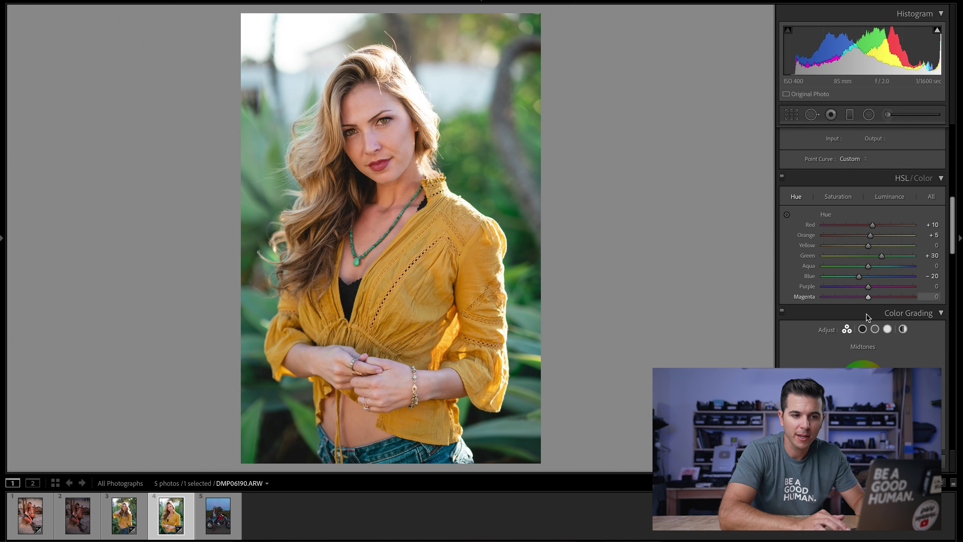
click(787, 216)
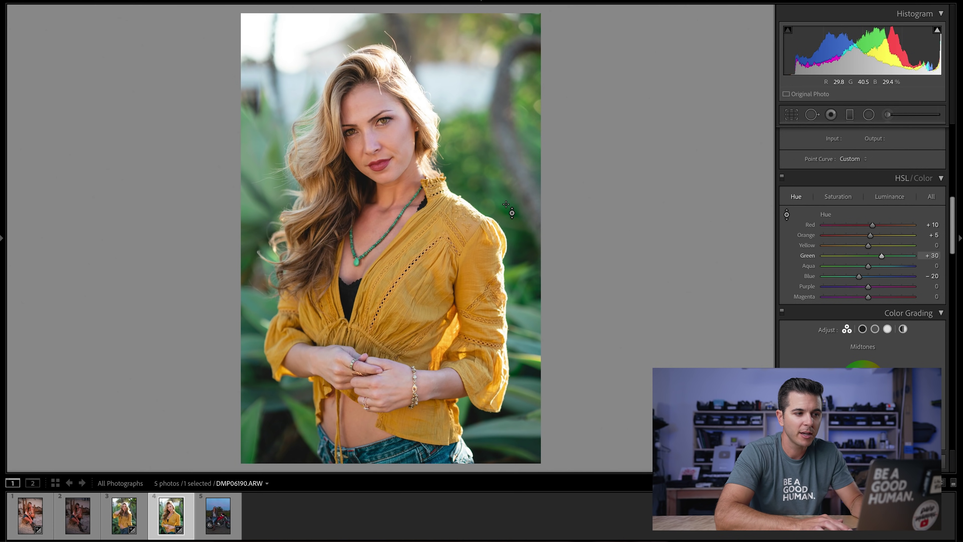
drag(505, 206, 497, 347)
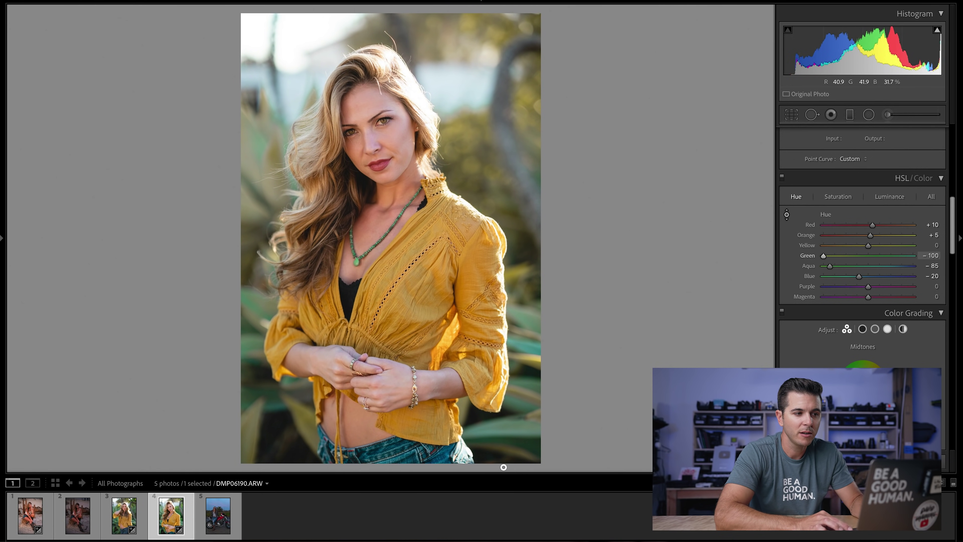
drag(503, 473, 518, 293)
key(ctrl+z)
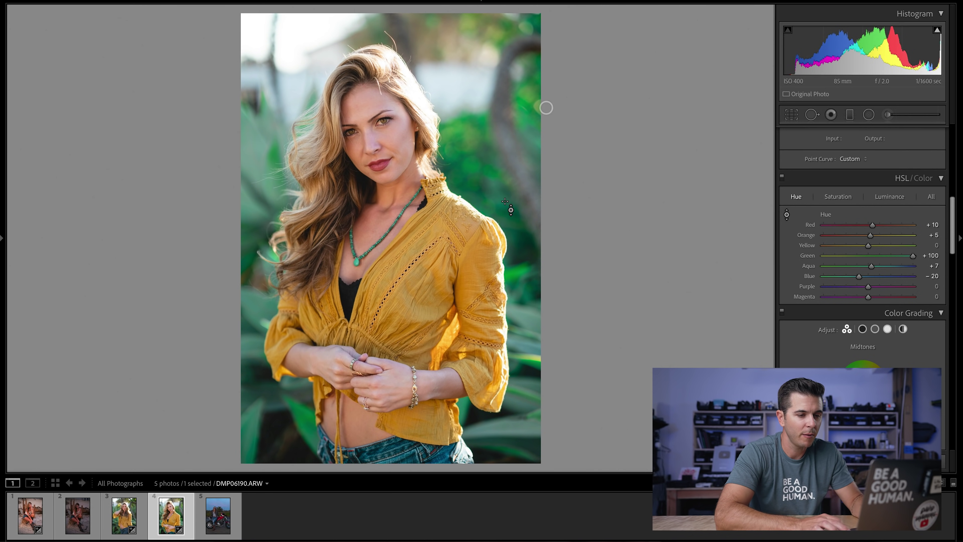
click(924, 178)
click(902, 178)
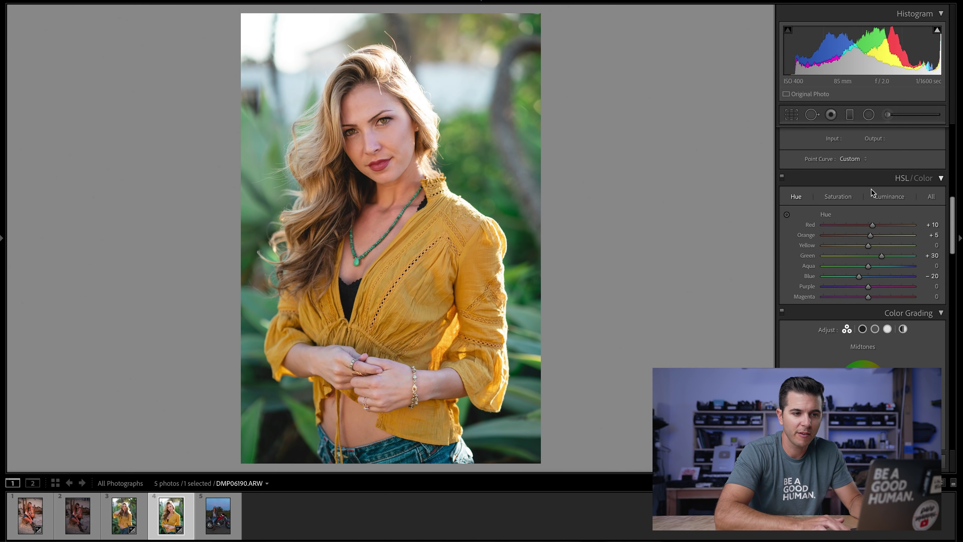
Try targeted Saturation adjustment on the yellow blouse, raising Orange to +59, and undo it
click(841, 197)
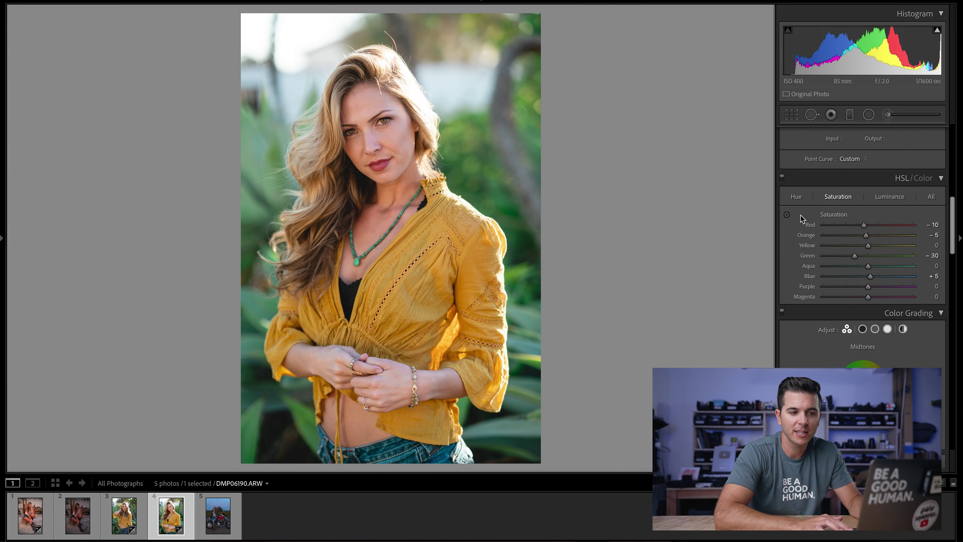
click(786, 215)
drag(471, 275, 468, 144)
key(ctrl+z)
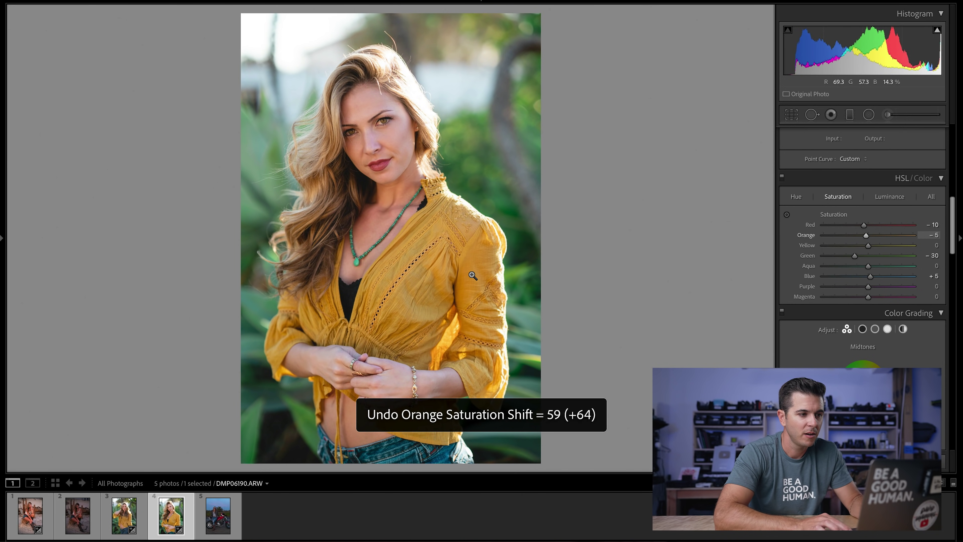
key(Escape)
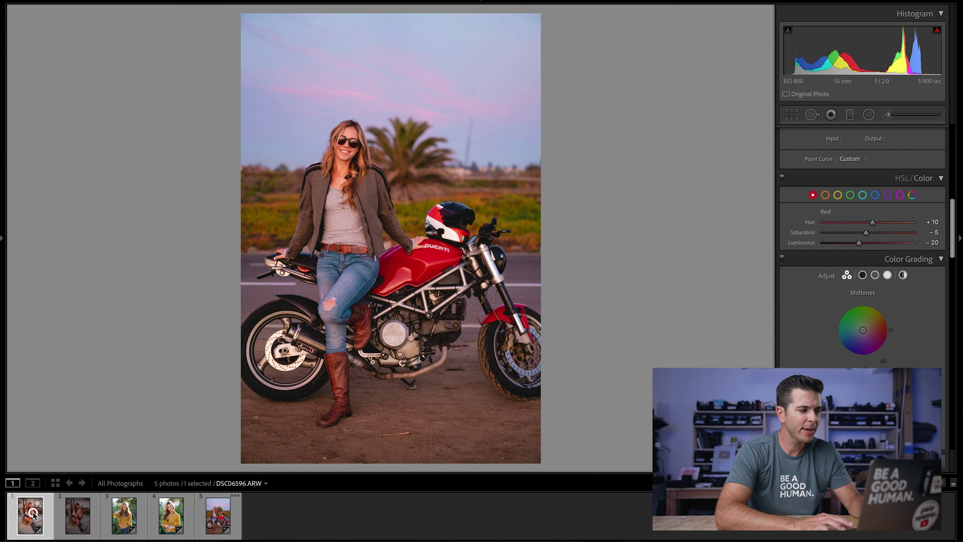
On DSC06596.ARW, set the Blue color to Hue -20, Saturation -20 and Luminance +10
click(30, 515)
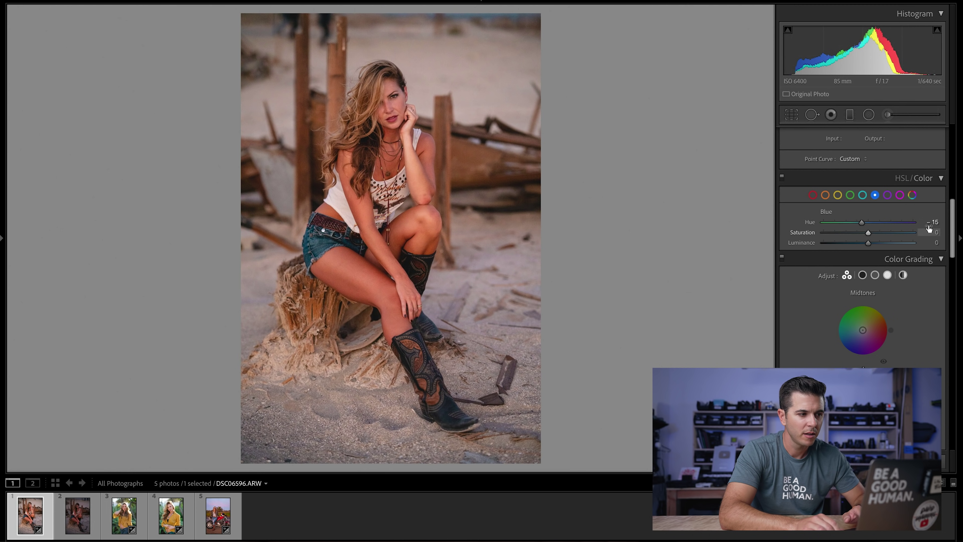
drag(929, 233, 930, 234)
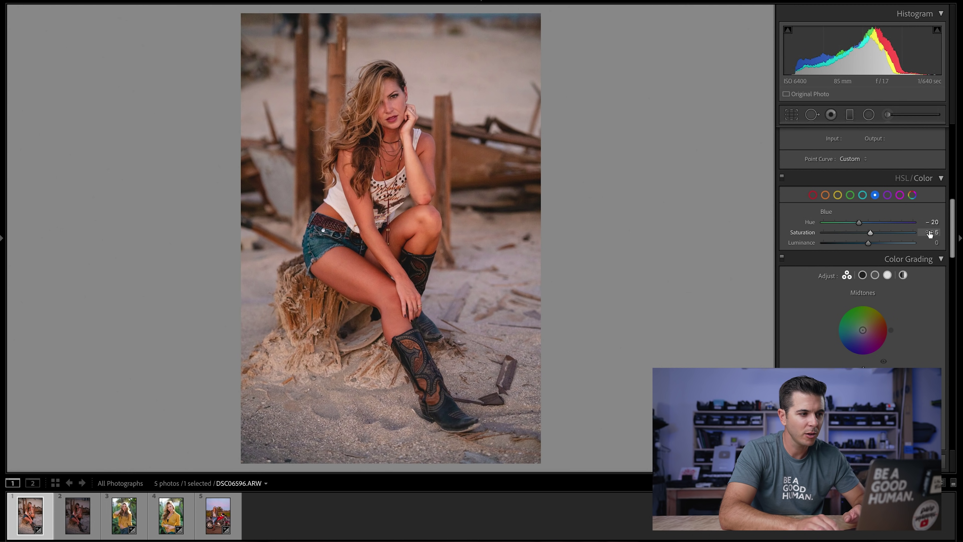
drag(929, 243, 929, 233)
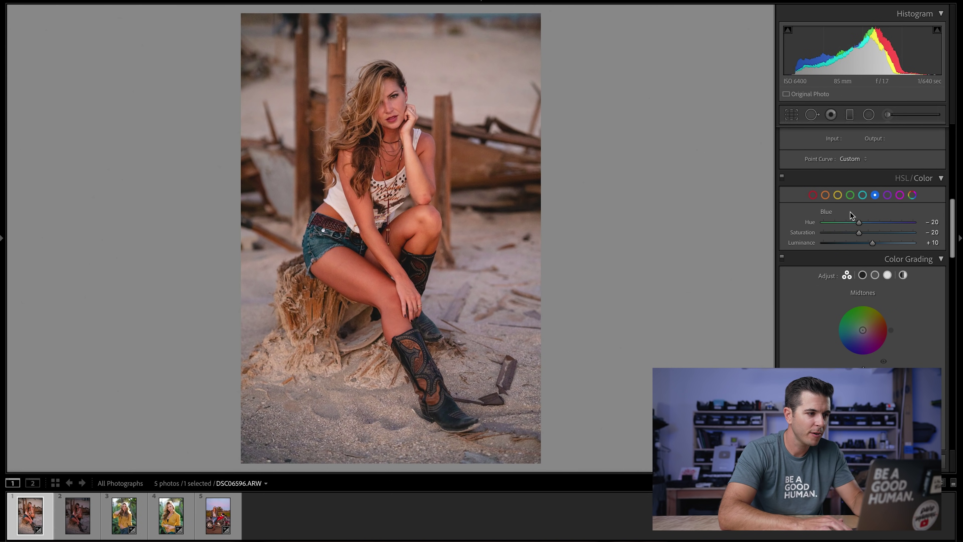
Try a Midtones hue of 69 in Color Grading and undo it
scroll(897, 262, down, 5)
scroll(900, 266, up, 4)
scroll(901, 266, down, 3)
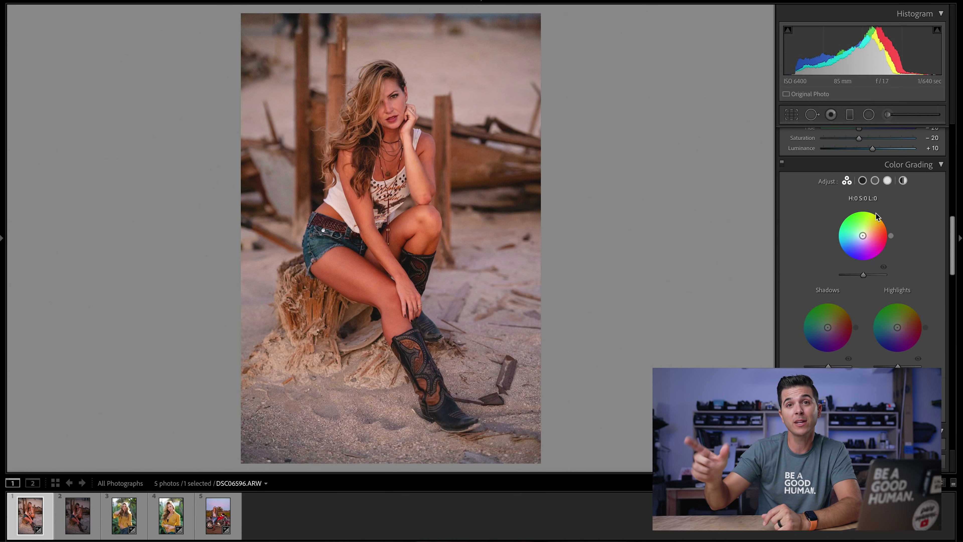
key(ctrl+z)
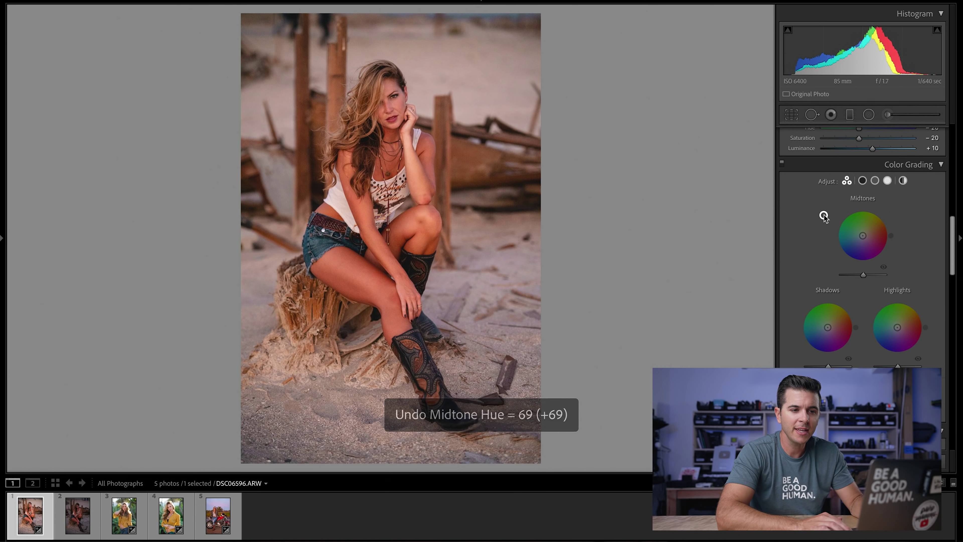
Tint the Color Grading highlights warm orange with Hue 37 and Saturation 21, and try a Shadows tint and undo it
scroll(823, 214, down, 1)
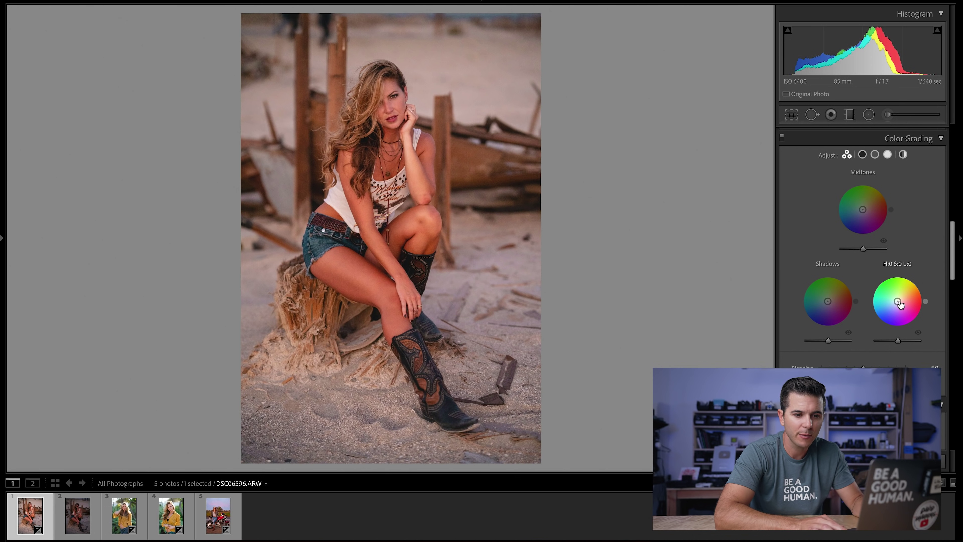
drag(897, 300, 899, 300)
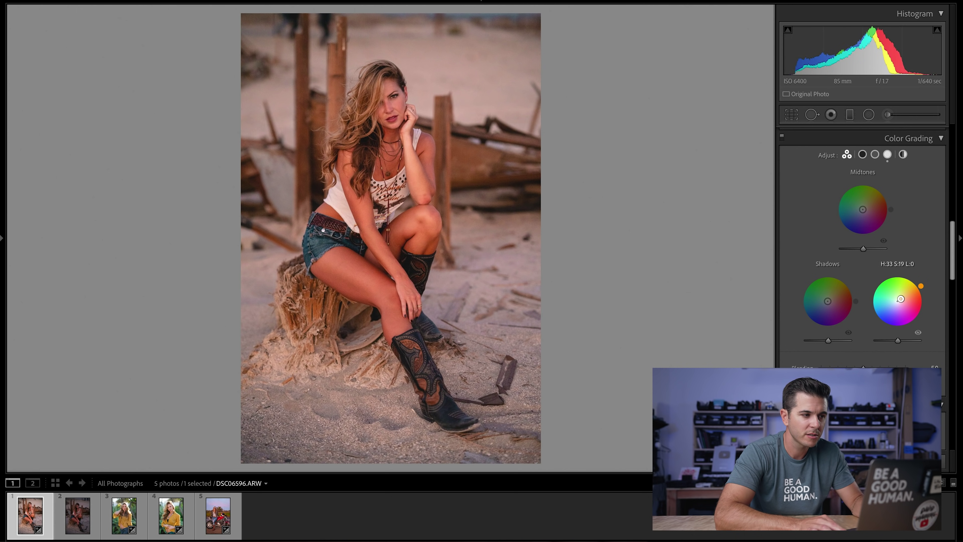
drag(900, 299, 901, 298)
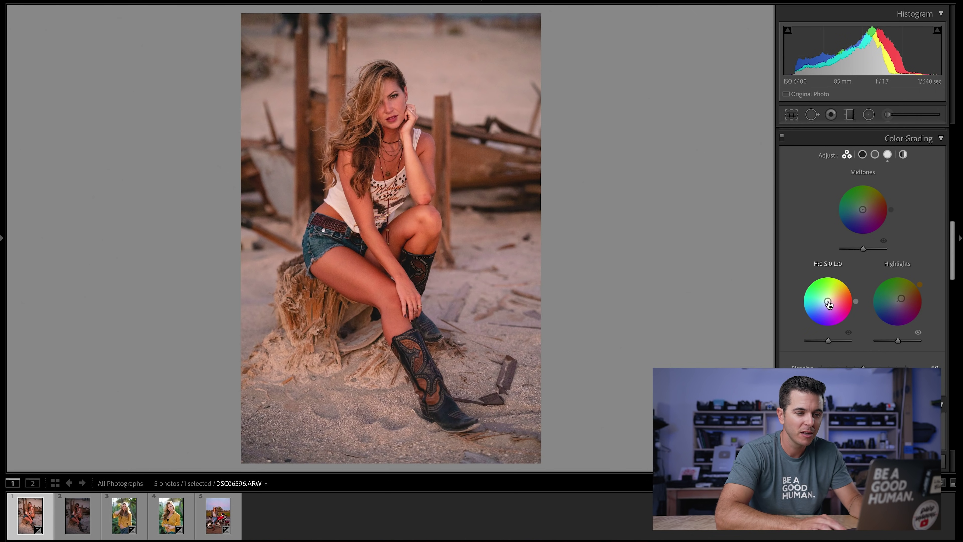
drag(828, 301, 830, 337)
key(ctrl+z)
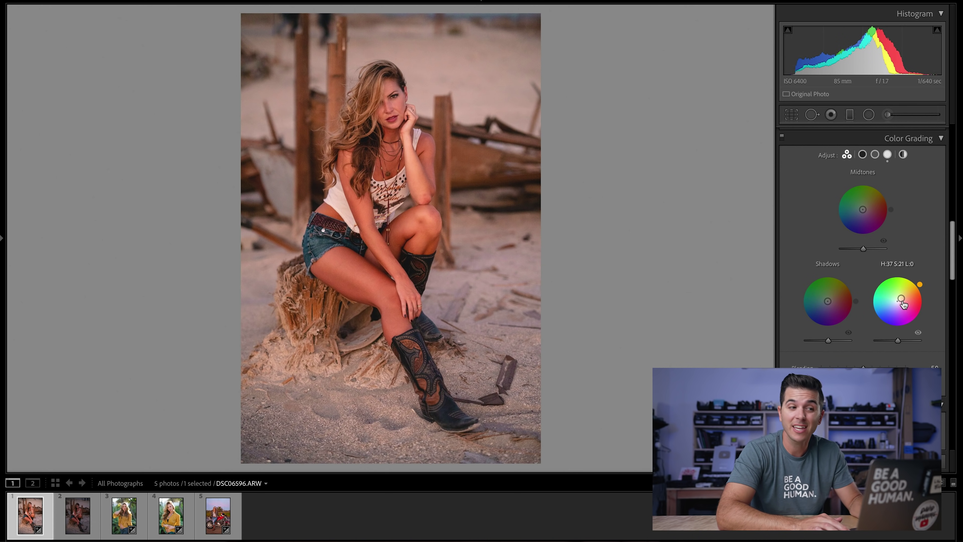
View the individual Shadows, Midtones and Highlights color wheels, and open the Detail settings
click(862, 155)
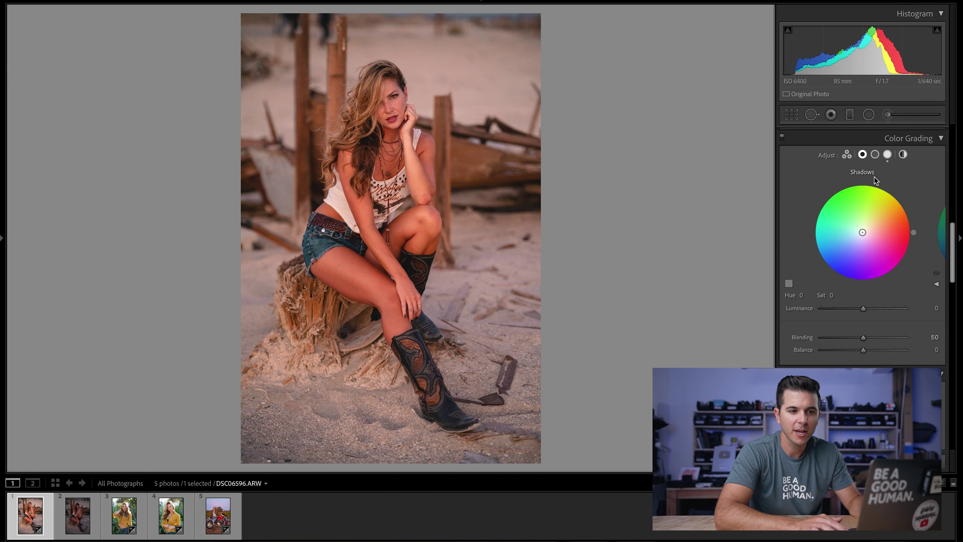
click(876, 156)
click(887, 155)
key(super+5)
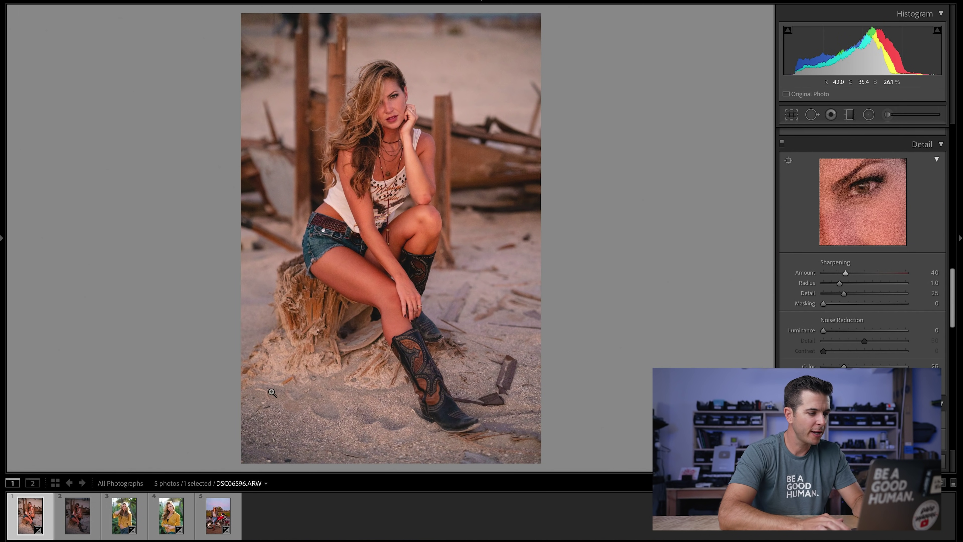
Open DMP06775.ARW, inspect the woman's face up close, and try a sharpening Masking of 75 before resetting it
click(223, 516)
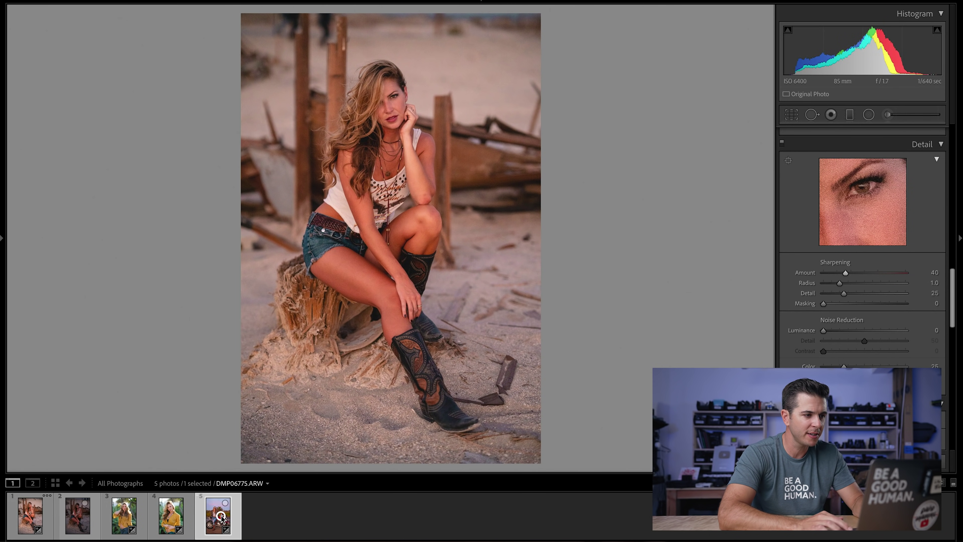
click(361, 182)
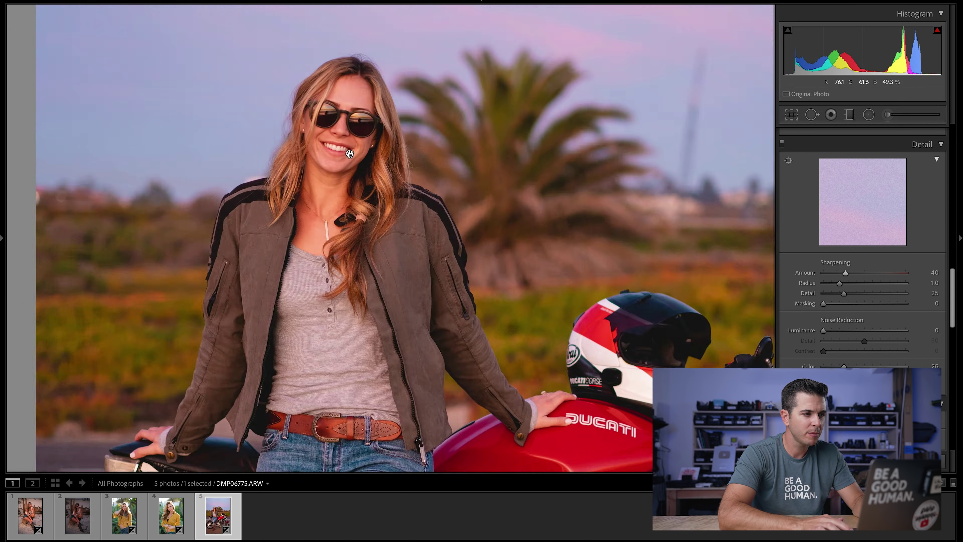
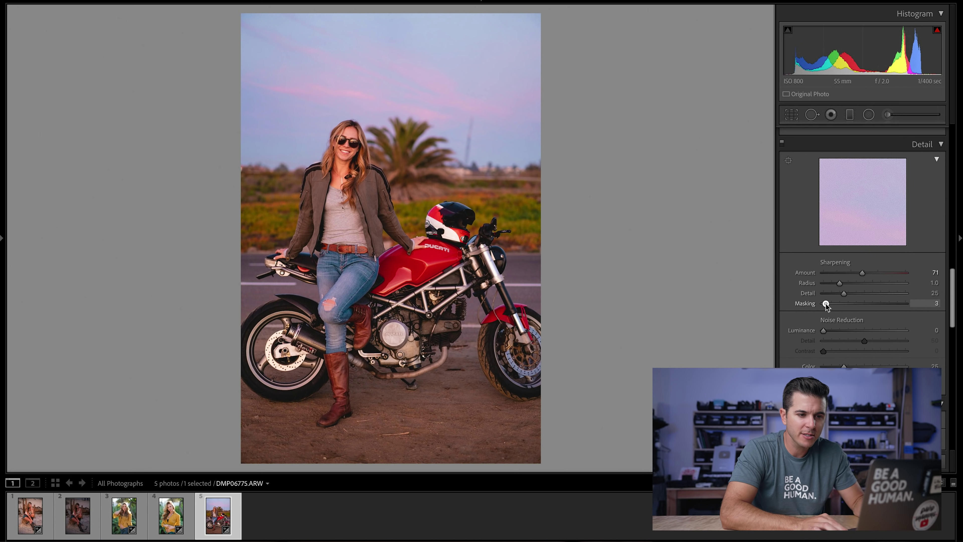
drag(825, 306, 885, 303)
key(alt)
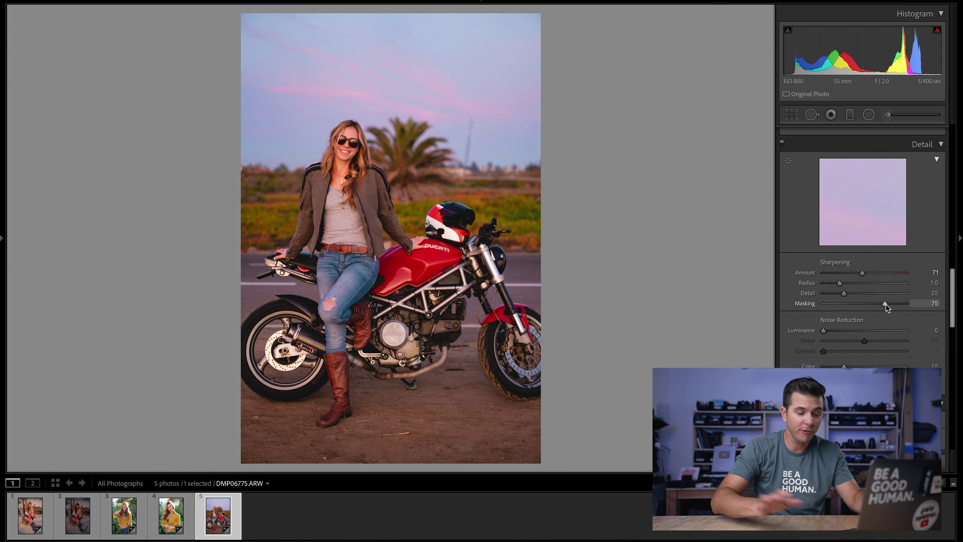
double_click(804, 303)
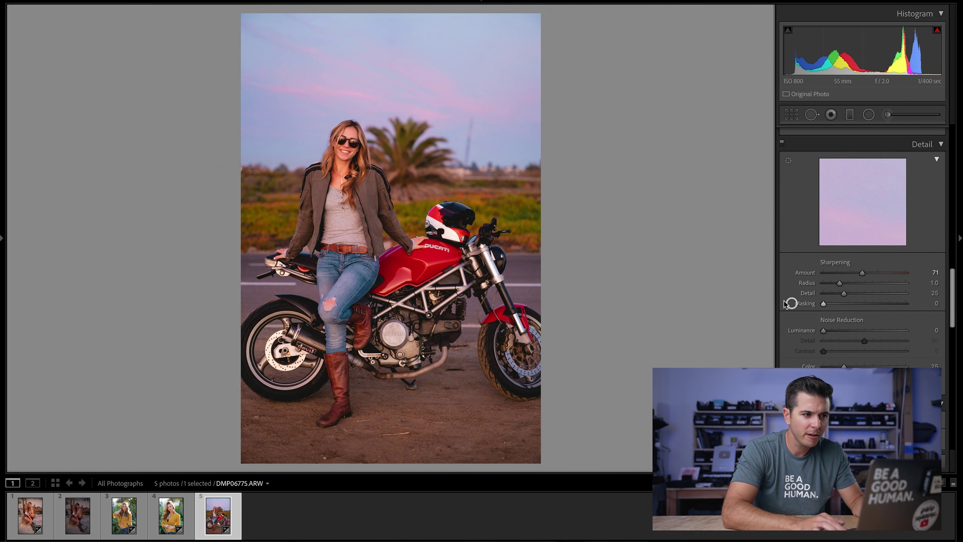
Try extreme sharpening with Amount 150, Radius 3.0, Detail 89 and Masking 81, checking the sky and the jacket up close
click(519, 92)
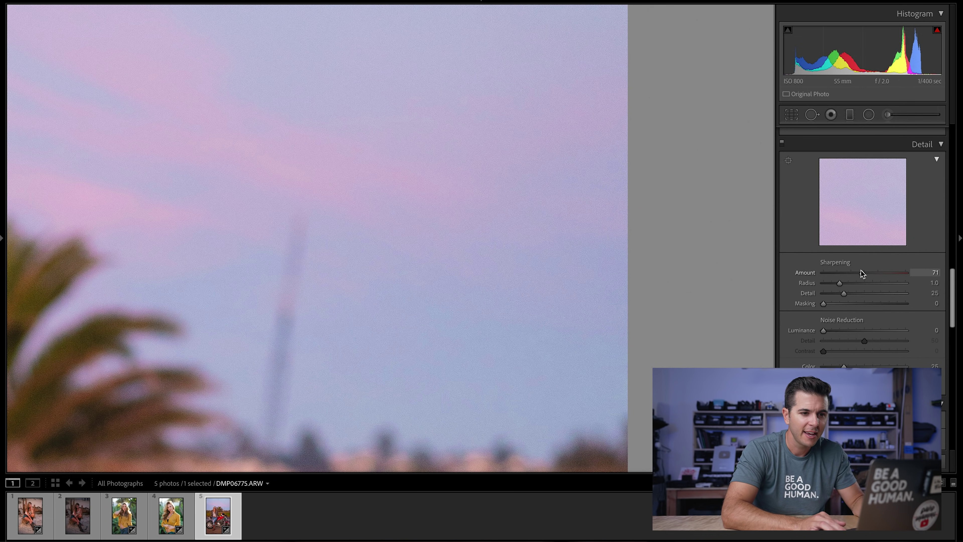
drag(862, 273, 908, 273)
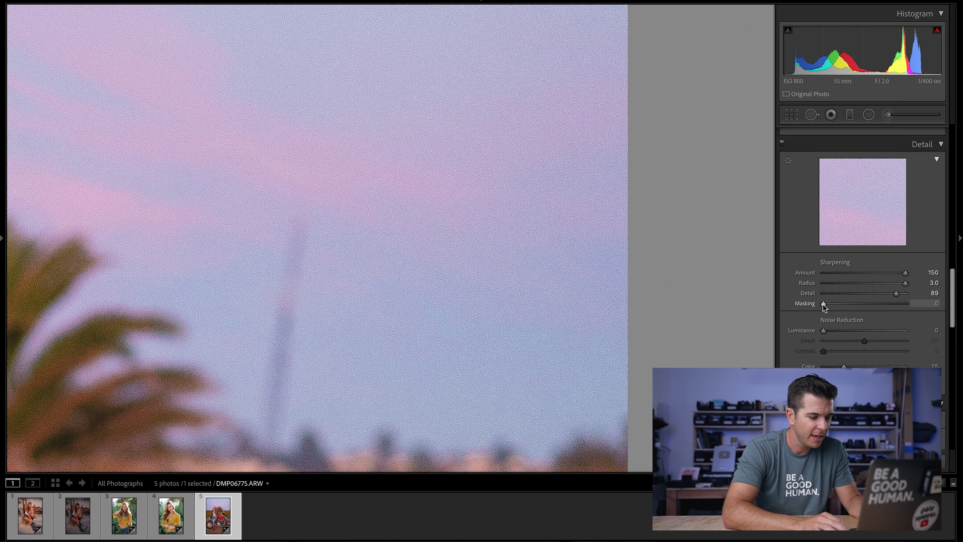
drag(822, 304, 890, 300)
drag(377, 273, 583, 114)
mouse_move(445, 200)
mouse_down()
mouse_move(494, 198)
mouse_move(499, 187)
mouse_up()
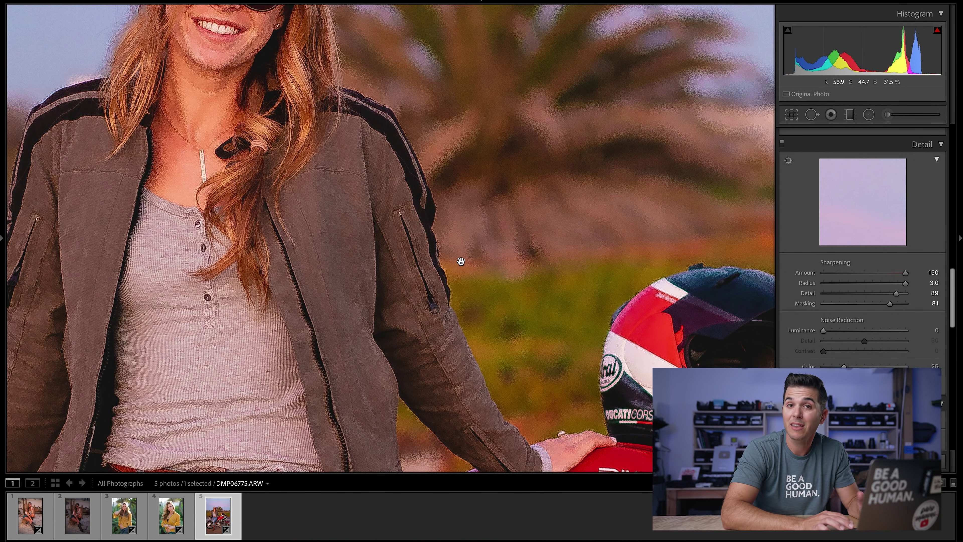
Reset the sharpening Masking, Detail, Radius and Amount to their defaults
double_click(889, 303)
double_click(896, 293)
double_click(907, 283)
double_click(905, 272)
Set the Luminance noise reduction to 86 after trying 10 and 28, checking the effect on the woman's face up close
drag(494, 279, 556, 378)
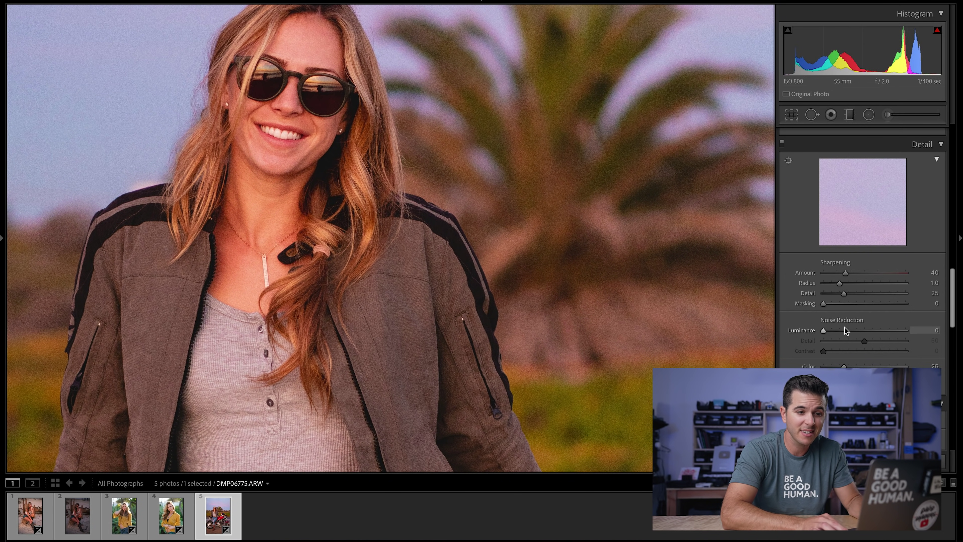
key(shift+Up)
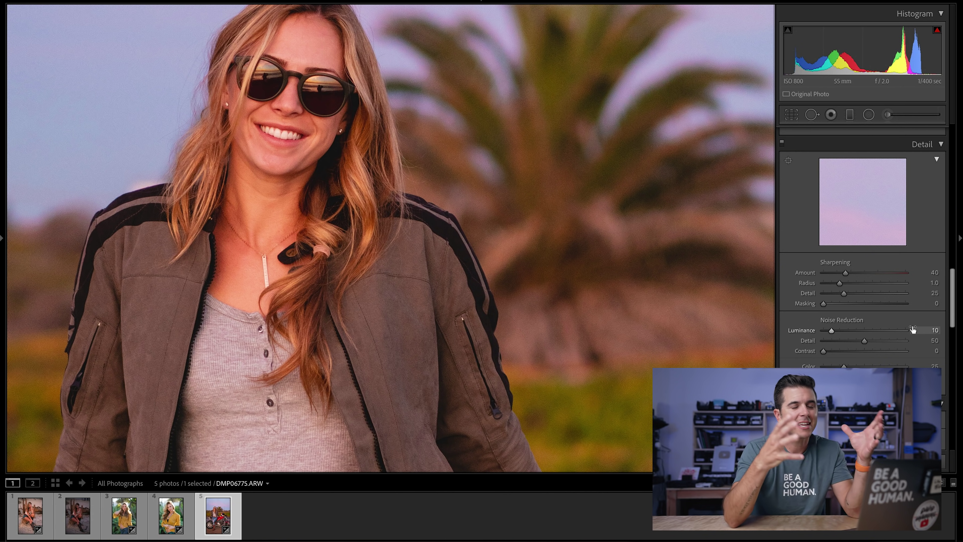
click(451, 172)
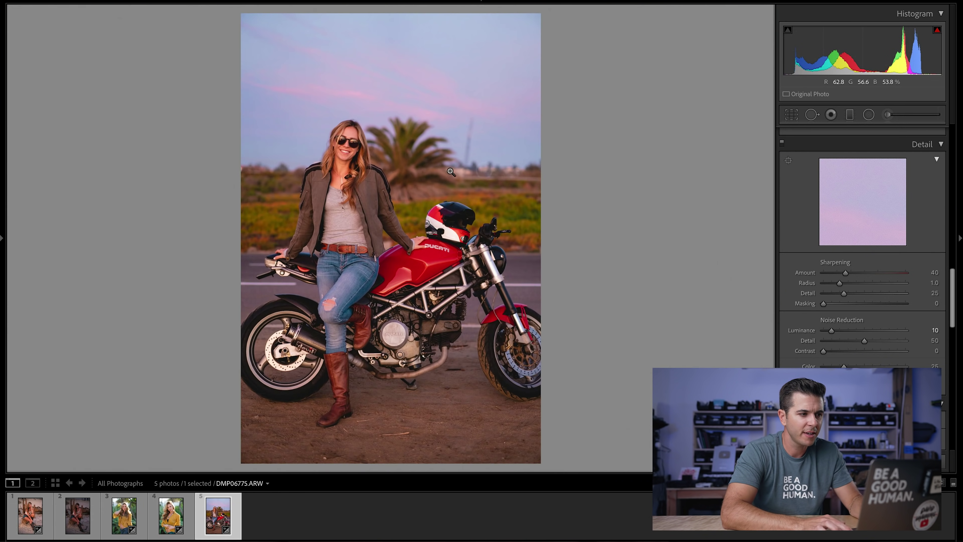
click(356, 140)
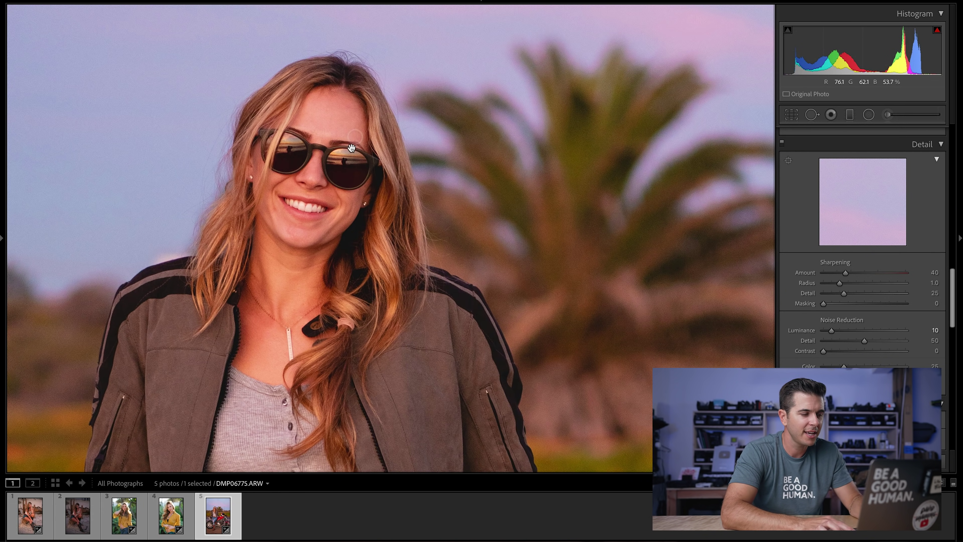
drag(831, 332, 843, 333)
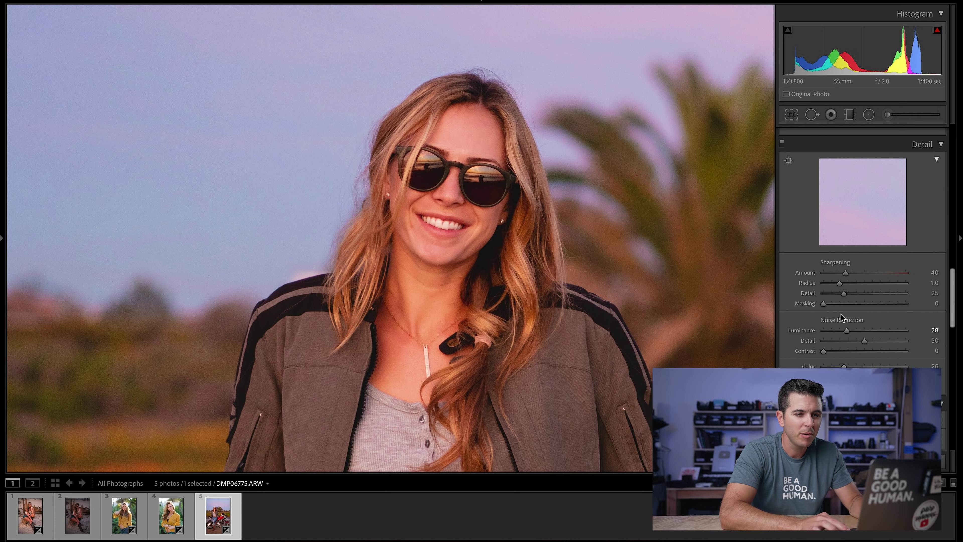
drag(847, 330, 894, 330)
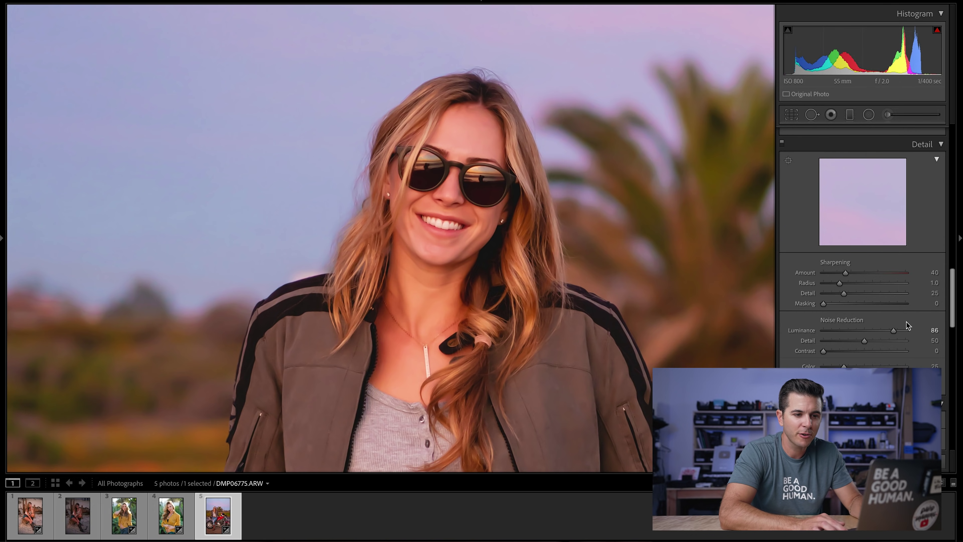
Open DSC06596.ARW and set its sharpening Amount to 0
click(37, 507)
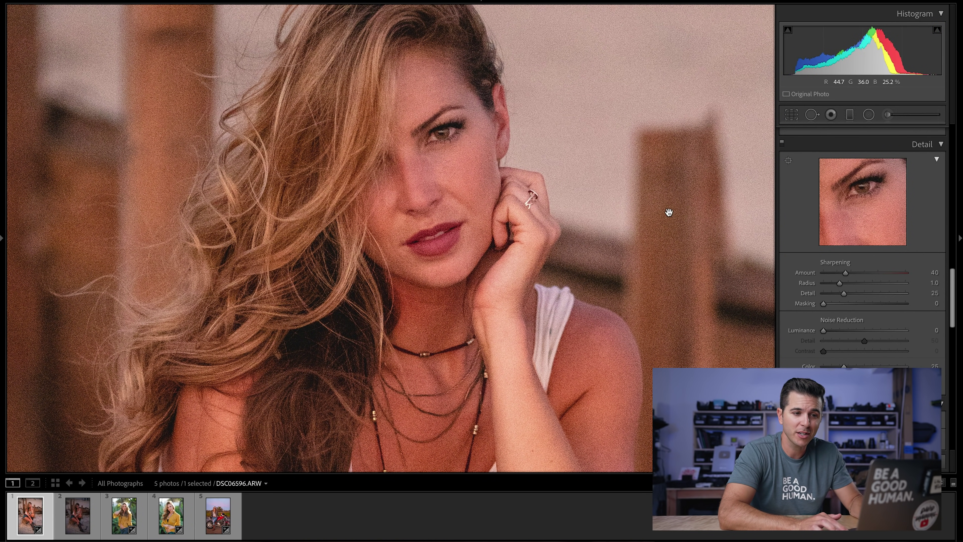
drag(845, 273, 543, 161)
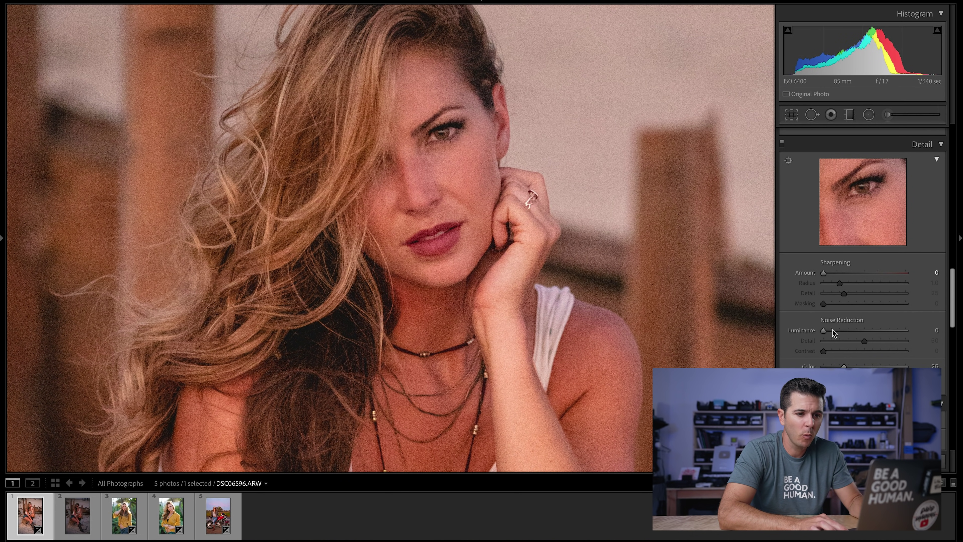
Set noise reduction to Luminance 26 and Color 42 and the sharpening Amount to 77, checking the effect on the whole photo
drag(823, 330, 838, 333)
drag(824, 273, 846, 273)
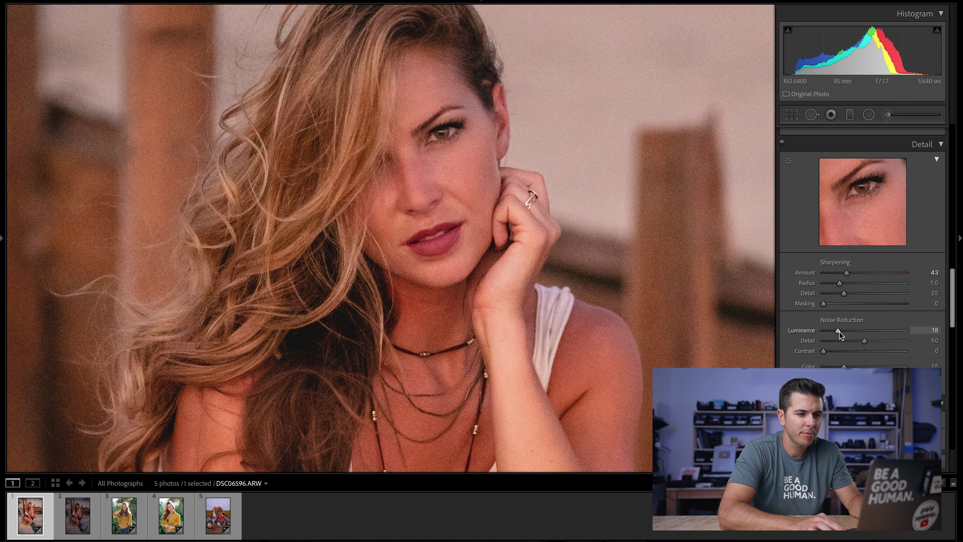
drag(839, 333, 841, 333)
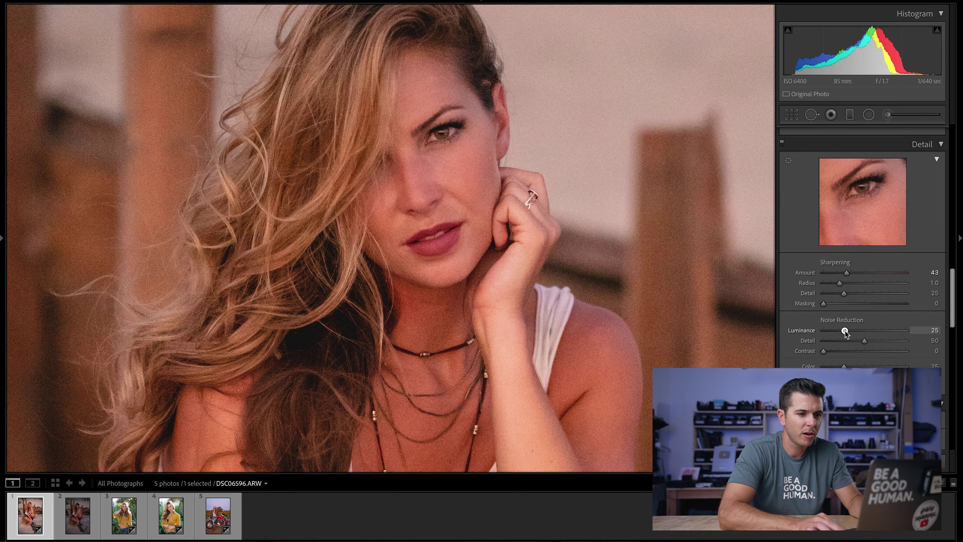
drag(847, 273, 870, 273)
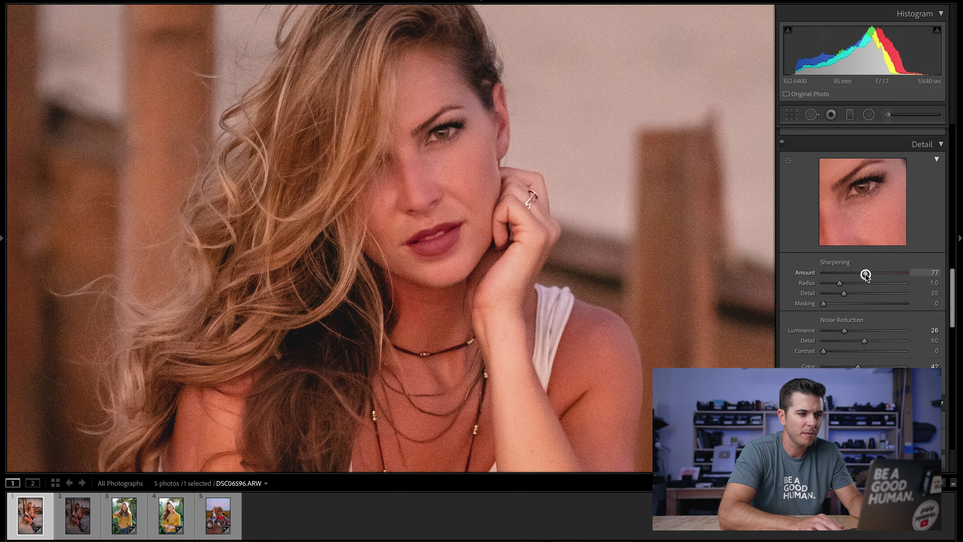
click(518, 313)
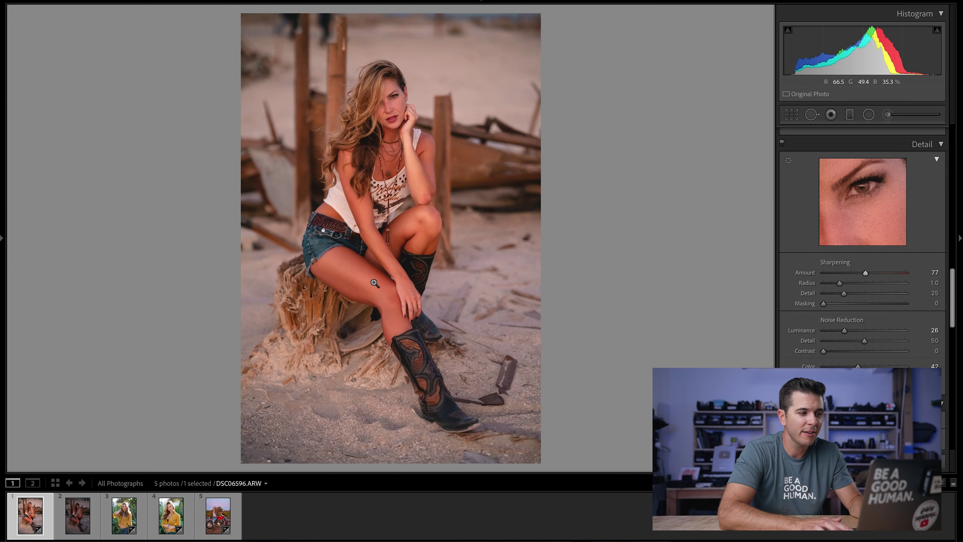
Reset the Luminance noise reduction to 0 and set the sharpening Amount to 25
double_click(845, 330)
click(848, 273)
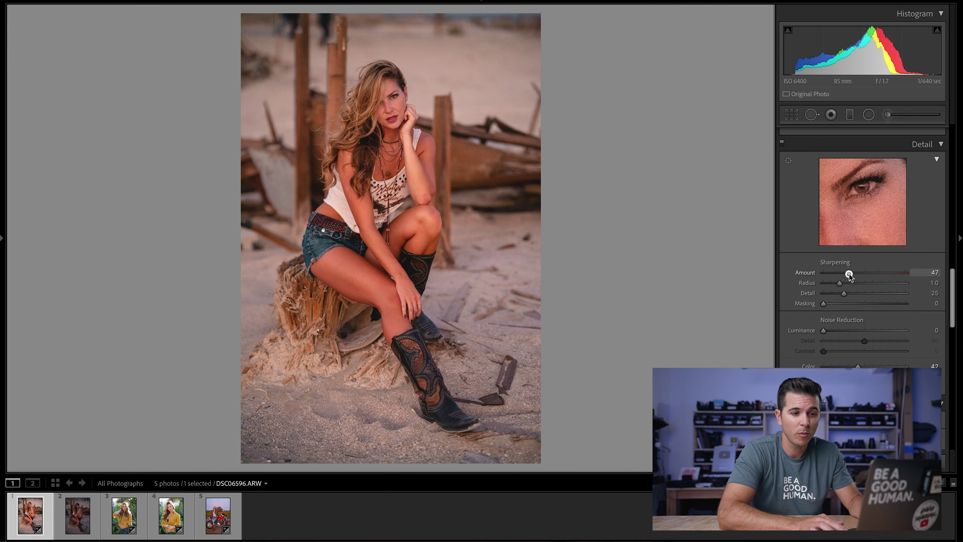
drag(846, 272, 836, 273)
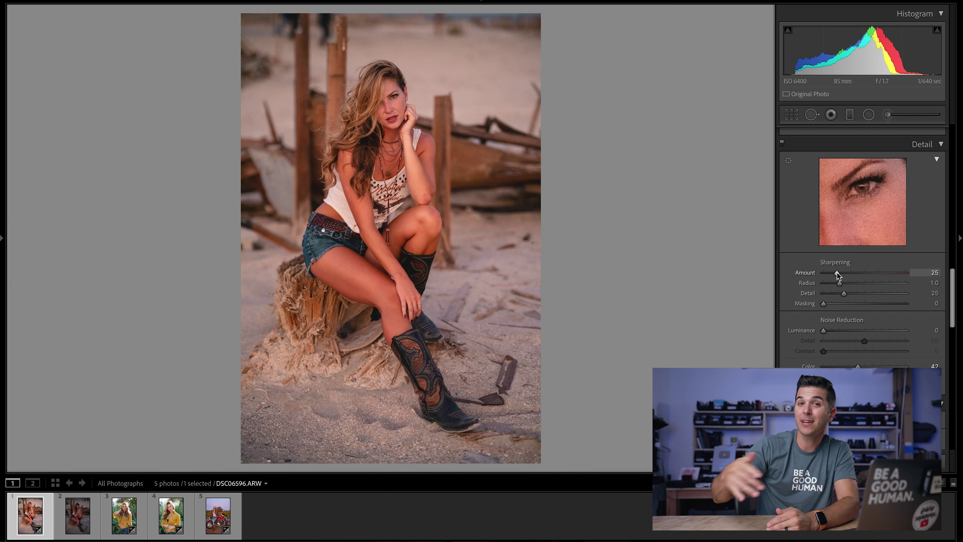
Remove chromatic aberration and enable the lens profile corrections for the photo
scroll(837, 272, down, 9)
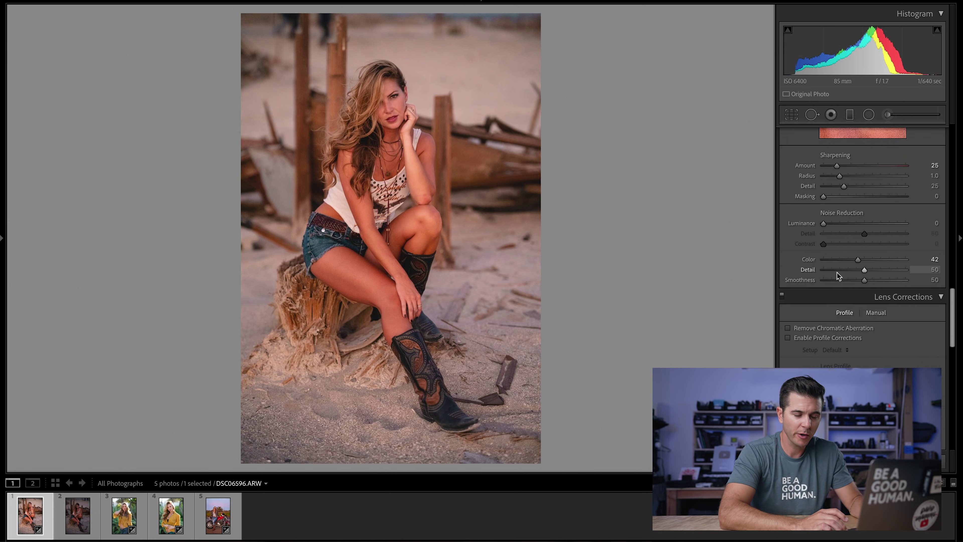
click(787, 238)
click(788, 249)
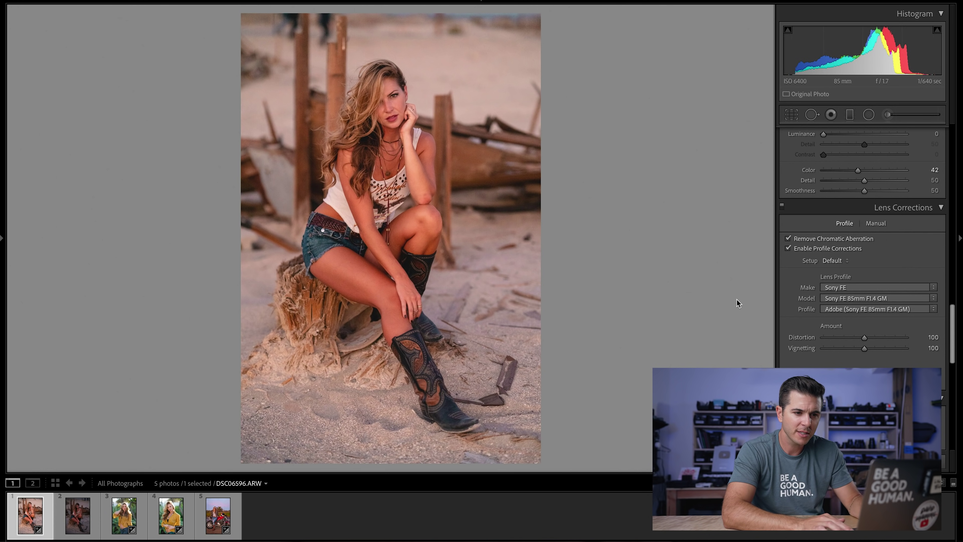
Compare the photo with and without the lens profile corrections, leaving them enabled
click(788, 248)
click(788, 248)
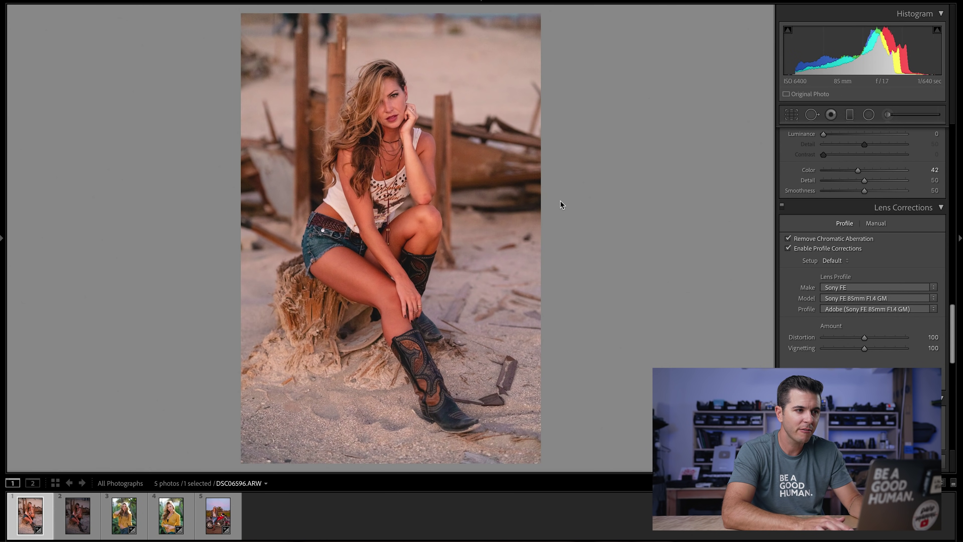
click(788, 249)
click(788, 249)
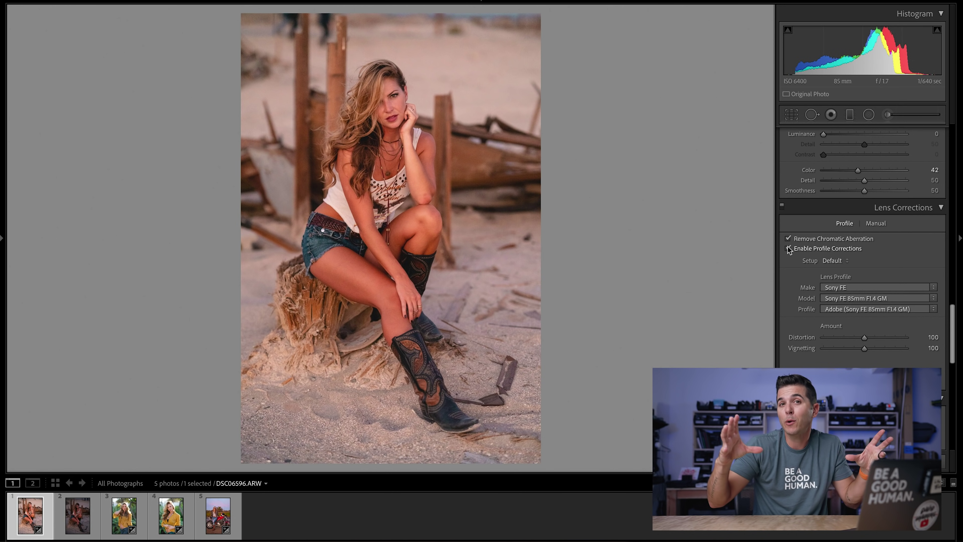
click(788, 249)
click(788, 248)
click(788, 248)
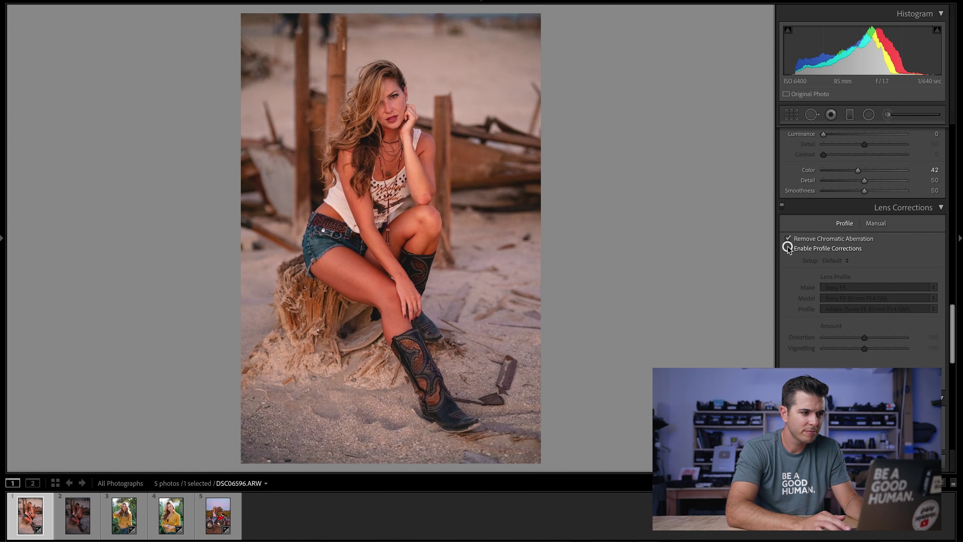
click(788, 249)
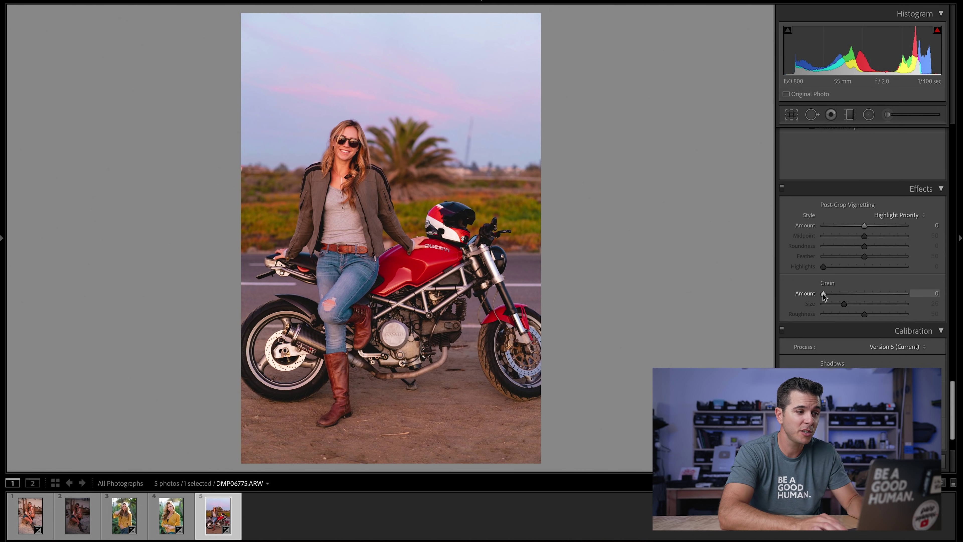
Try grain with Amount 35, Size 60 and Roughness 65 on the motorcycle photo, checking the woman's face up close
drag(922, 291, 925, 292)
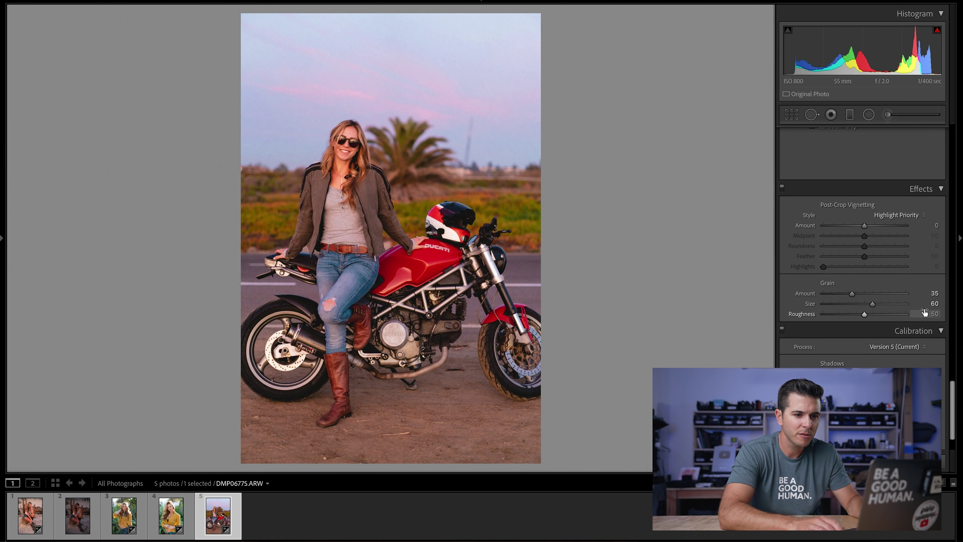
drag(923, 312, 929, 312)
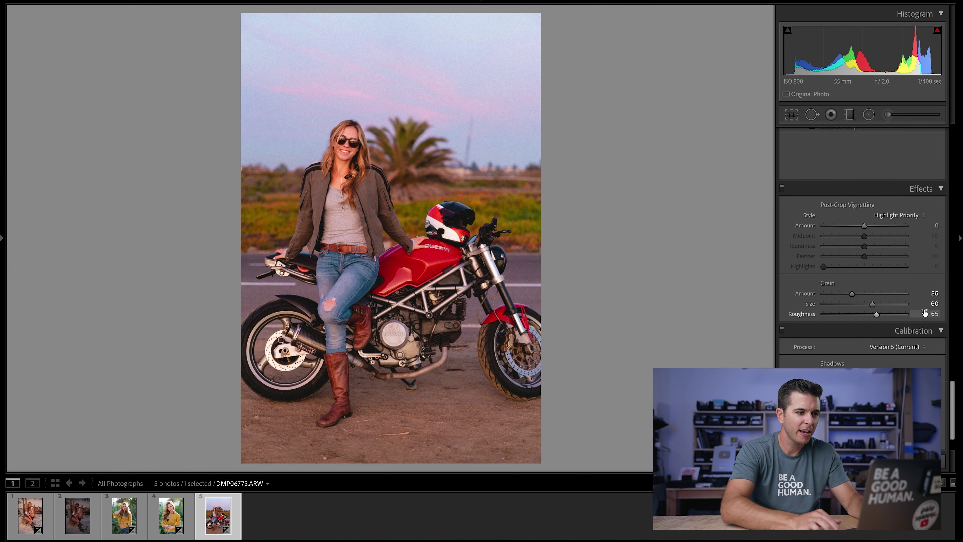
click(329, 213)
drag(335, 201, 421, 269)
click(422, 269)
click(423, 185)
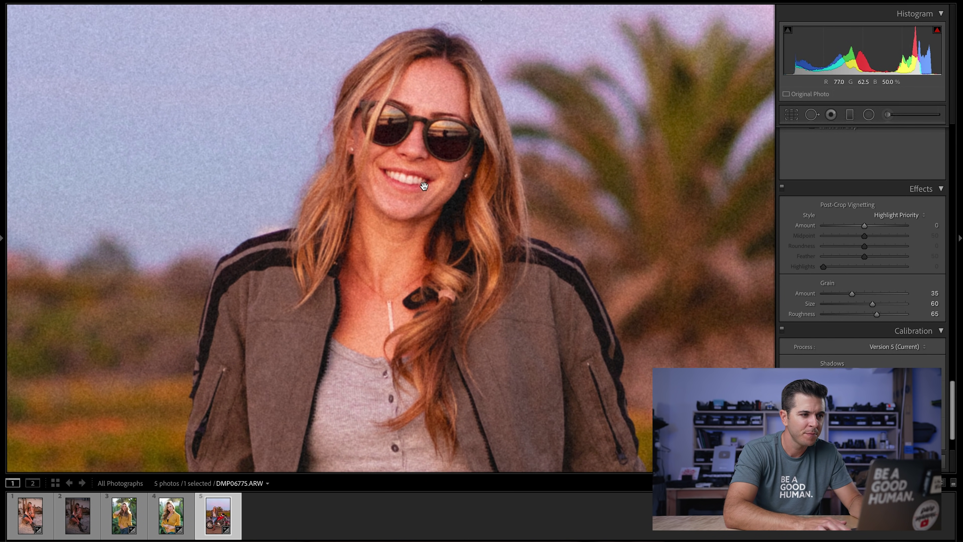
Try heavy grain with Amount 71, Size 75 and Roughness 87 on the whole photo, and bring the Amount back to 0
click(451, 226)
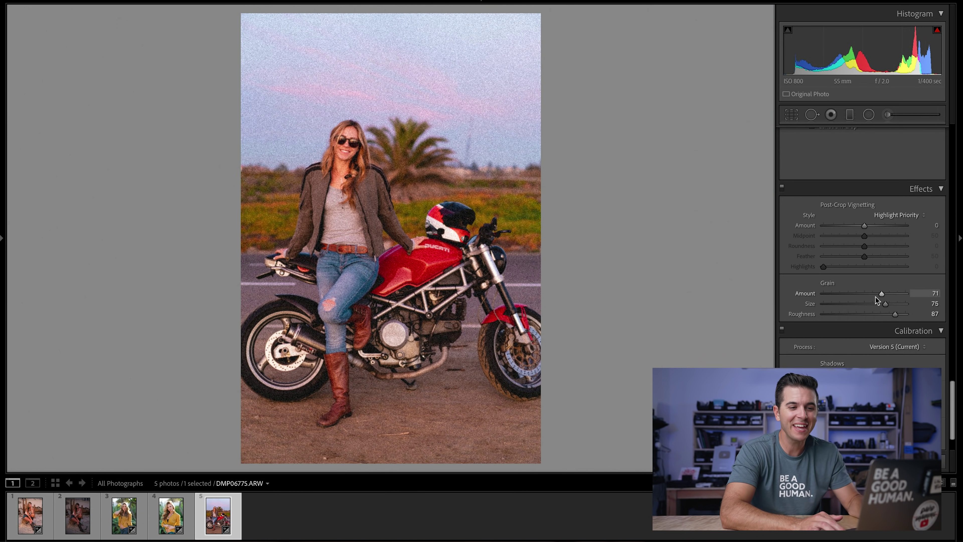
key(ctrl+z)
drag(827, 297, 823, 295)
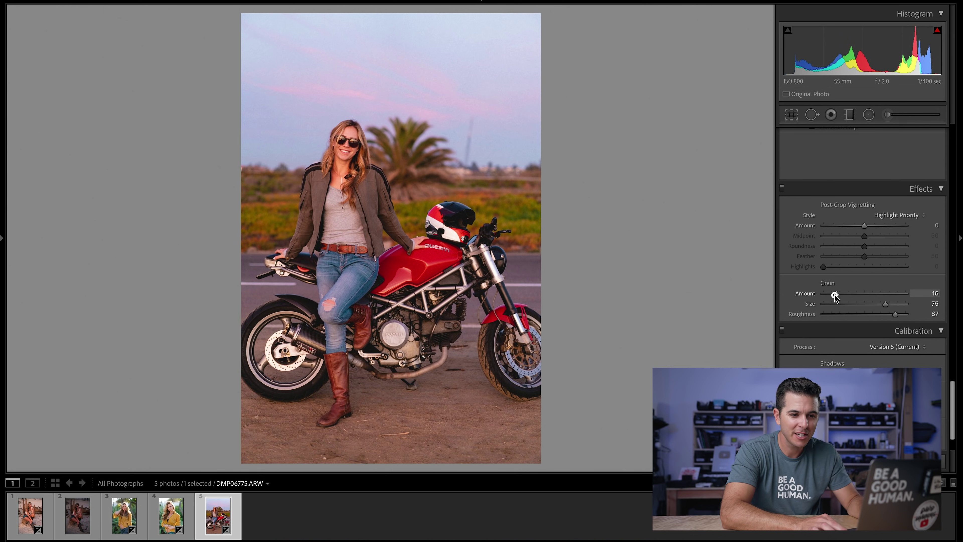
drag(840, 295, 802, 290)
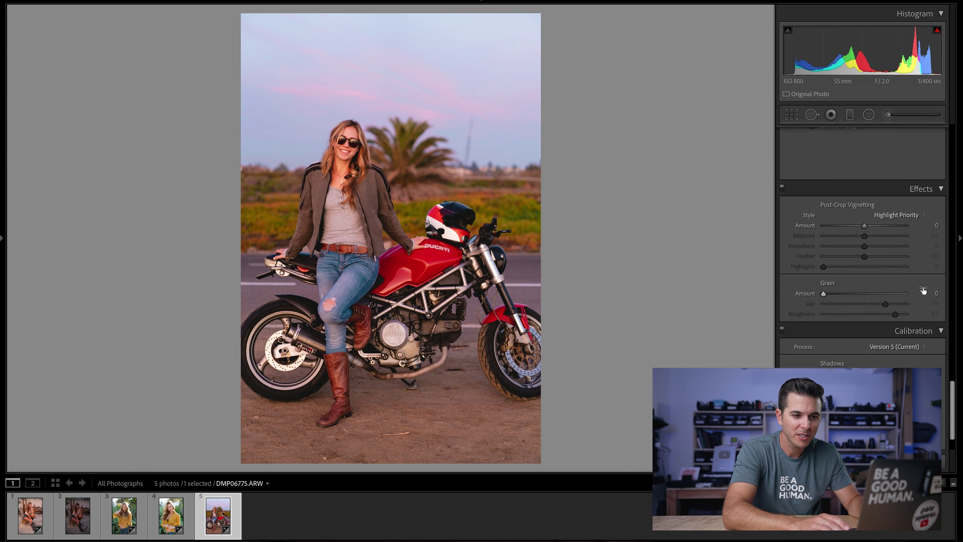
Set the motorcycle photo's grain to Amount 15, Size 25 and Roughness 35
drag(931, 293, 925, 294)
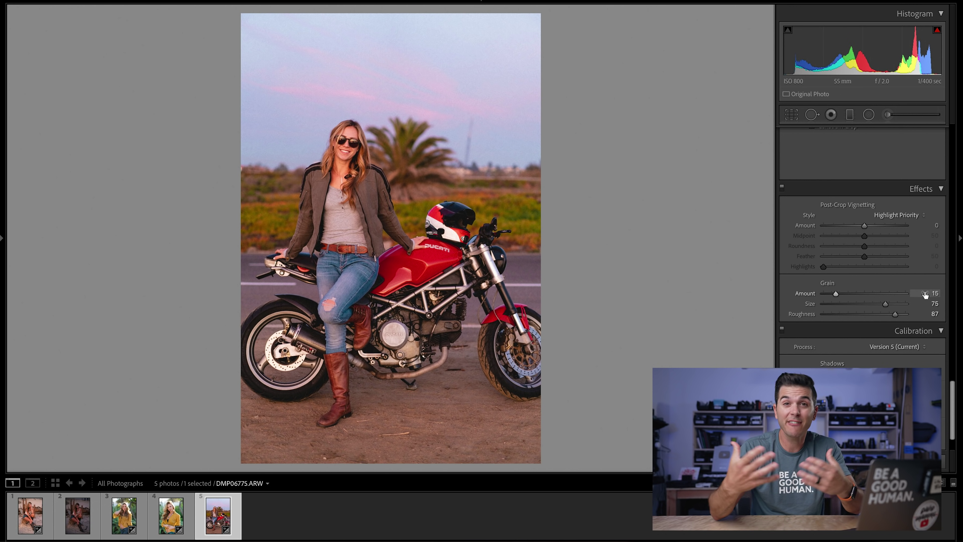
drag(925, 303, 923, 302)
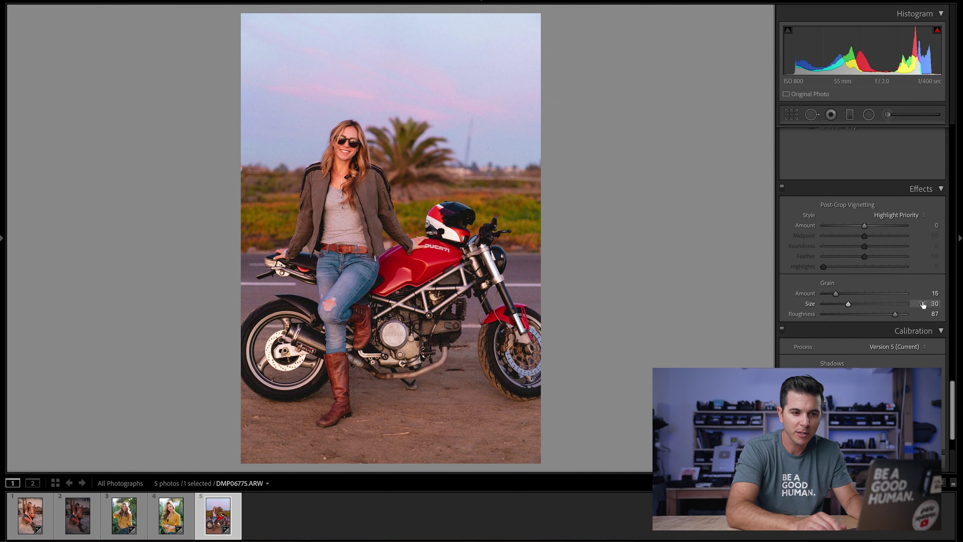
drag(903, 316, 901, 317)
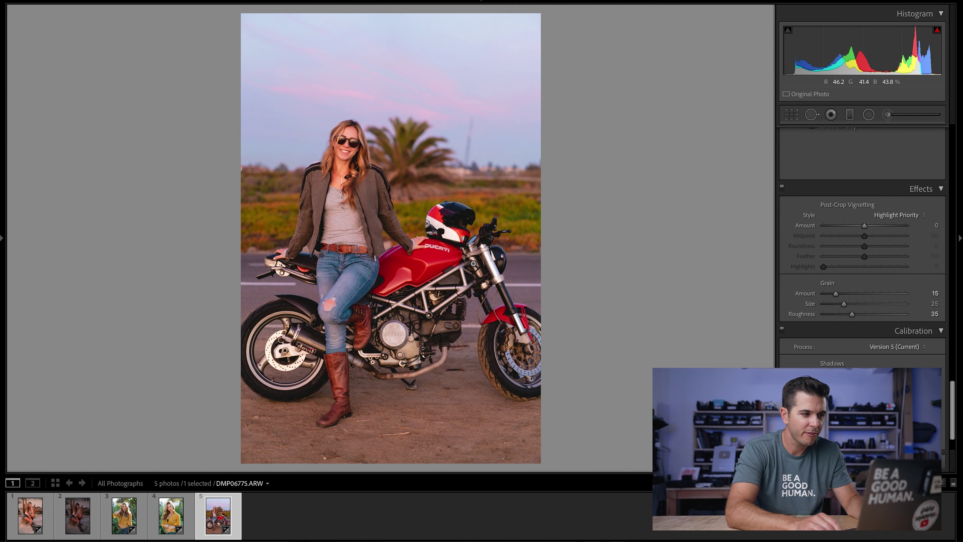
Compare the woman's face and the sky up close with the grain effect off and on, and return to the full view
click(329, 148)
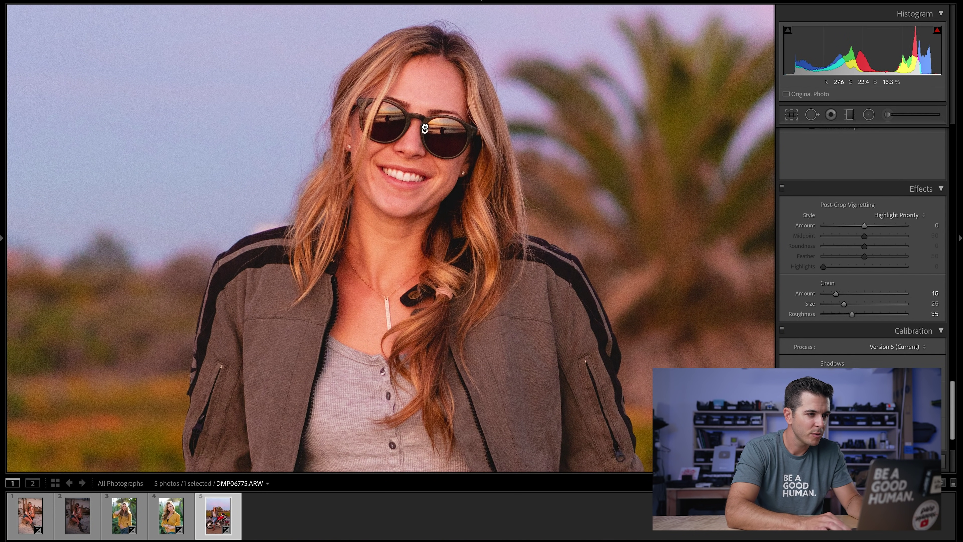
drag(568, 159, 567, 185)
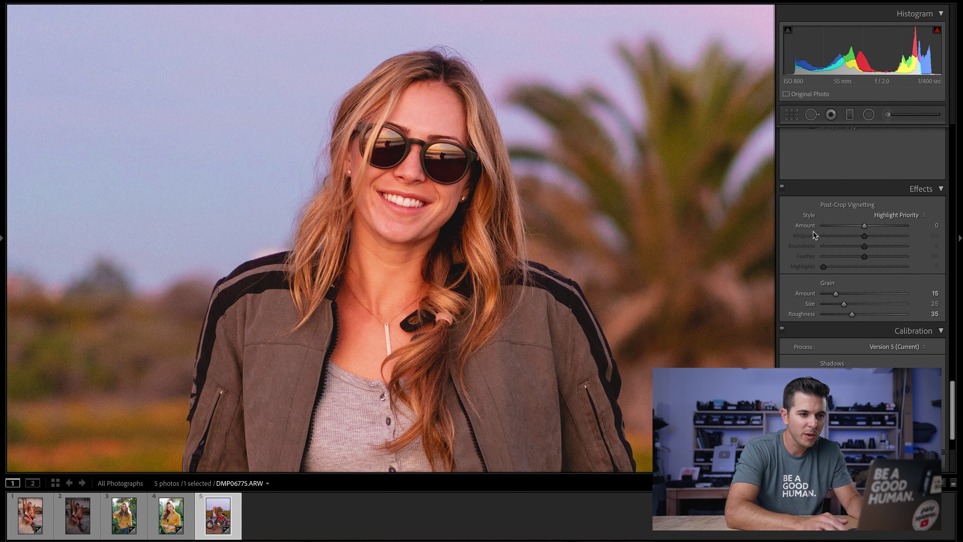
click(782, 188)
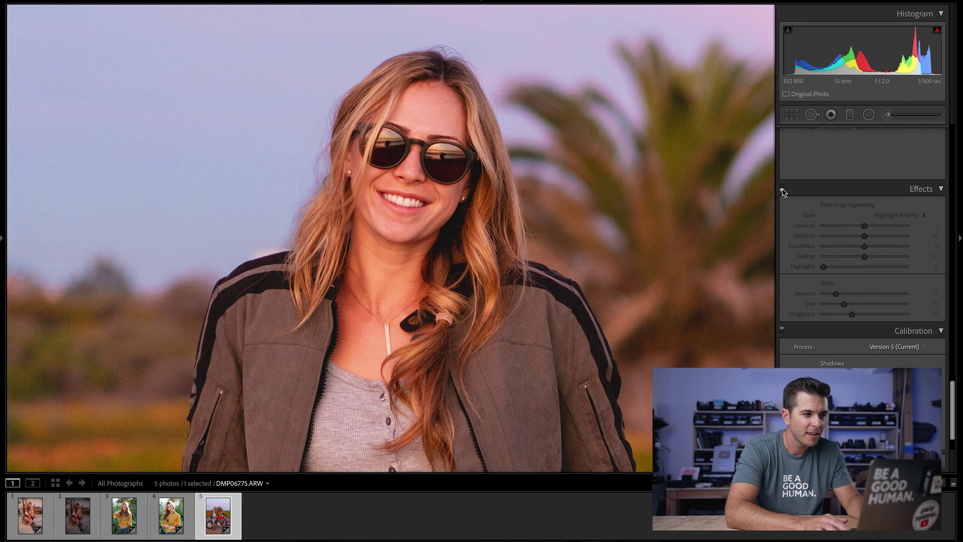
click(781, 189)
click(782, 189)
click(782, 189)
click(637, 229)
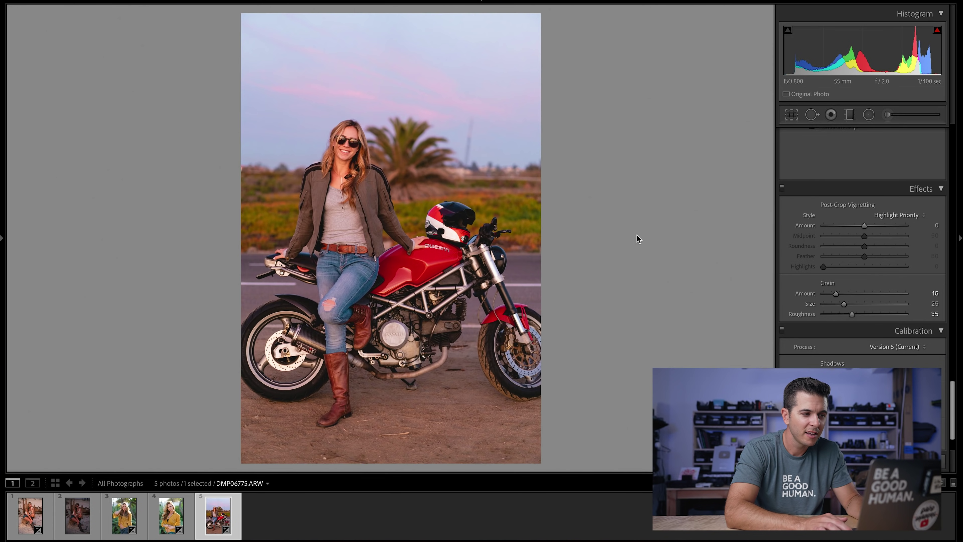
Open DSC06596.ARW and examine the image noise around the woman's face up close
click(29, 516)
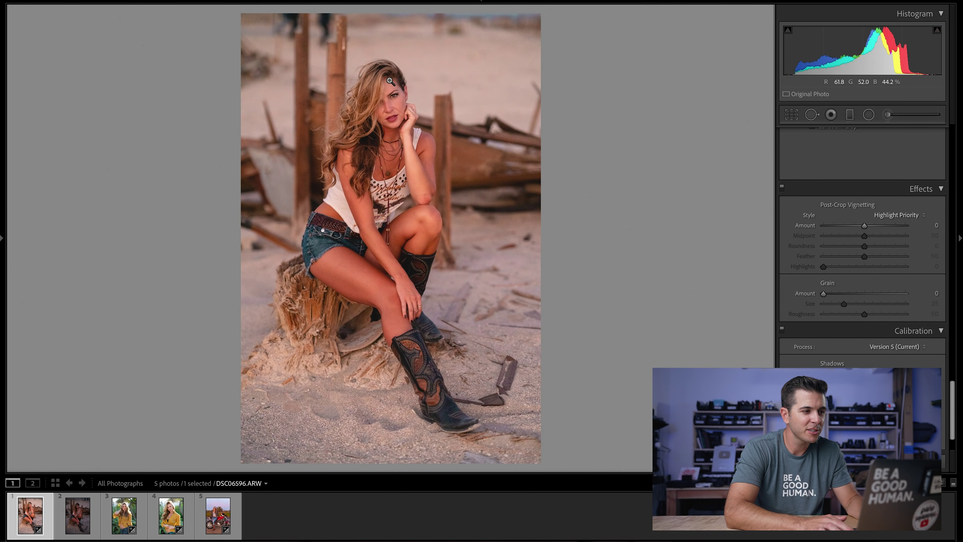
click(393, 99)
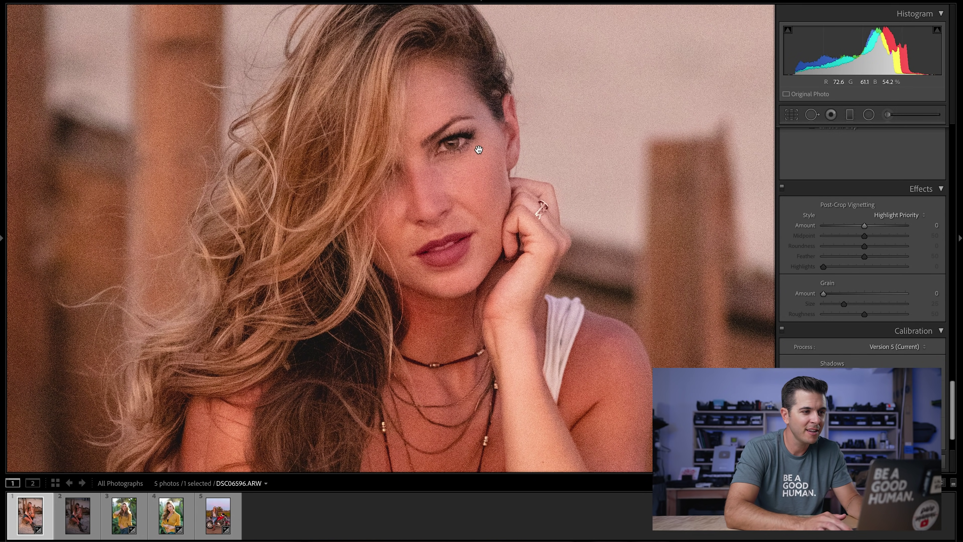
click(481, 197)
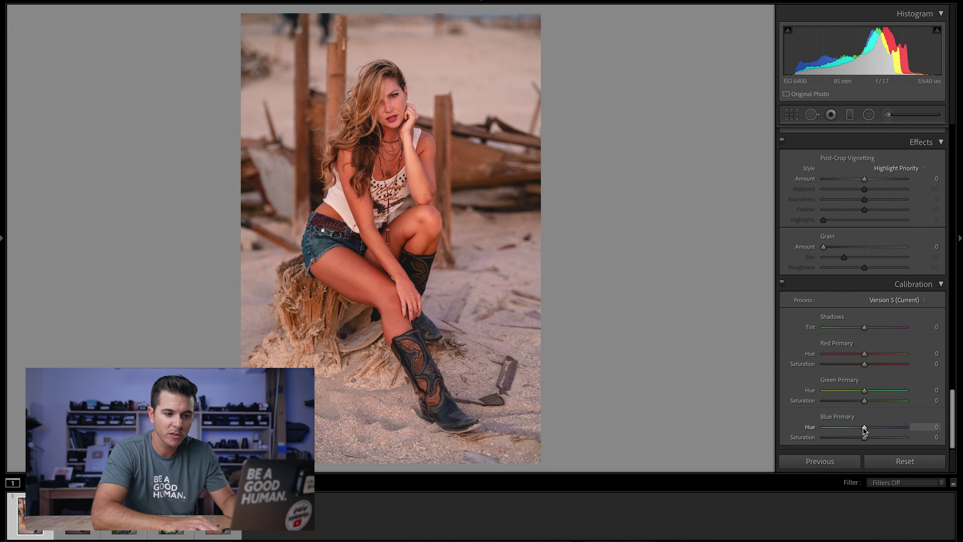
Try Calibration with Blue Primary Hue -13 and Red Primary Hue +13 and -12, and return both hues to 0
key(ctrl+z)
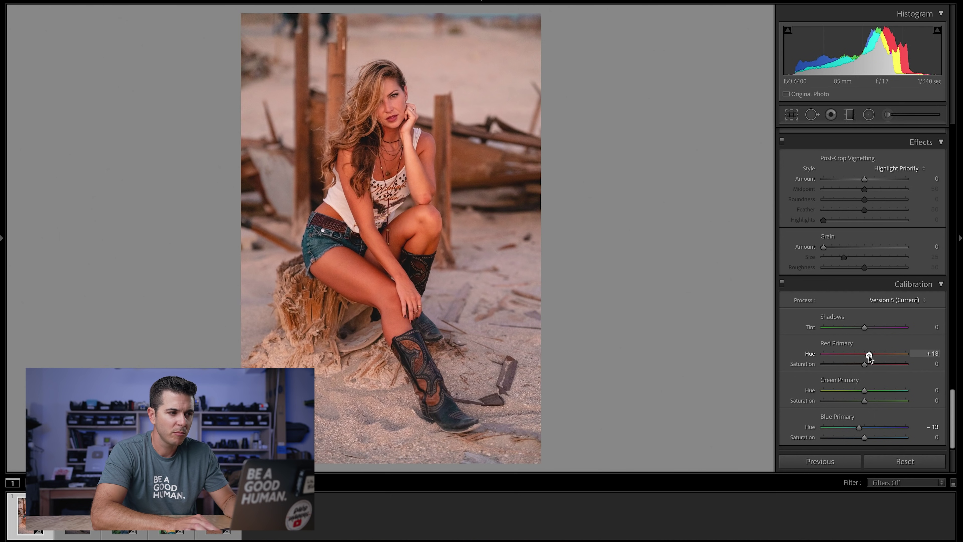
drag(870, 356, 857, 356)
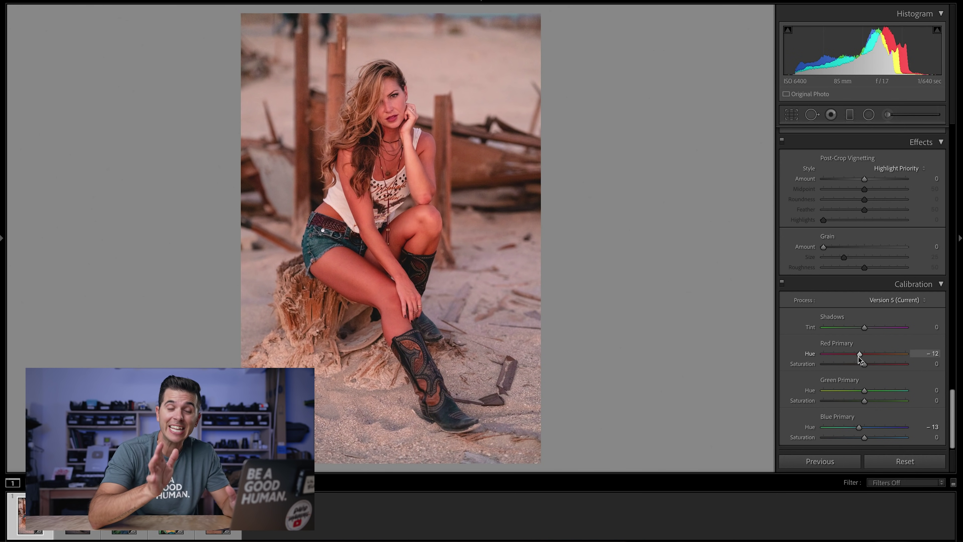
key(ctrl+z)
double_click(859, 428)
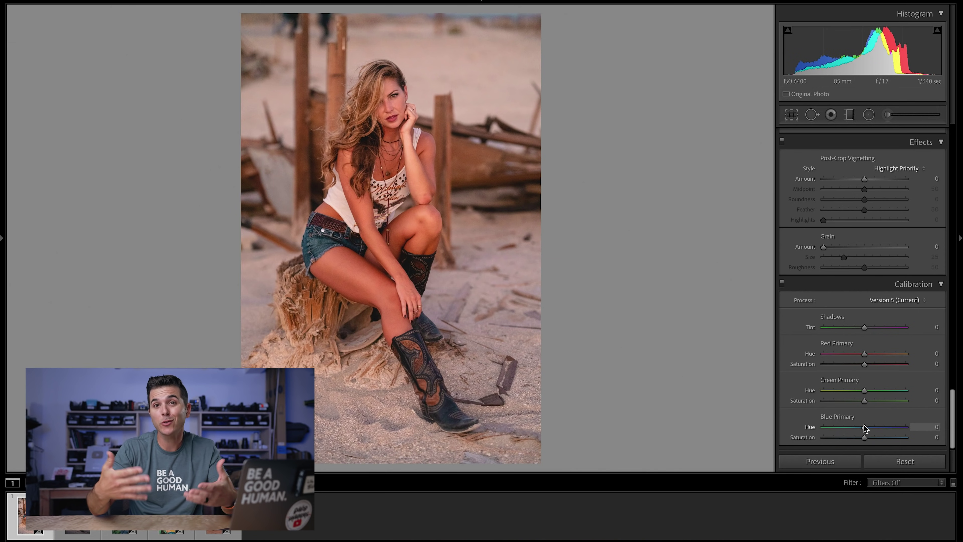
scroll(864, 427, up, 10)
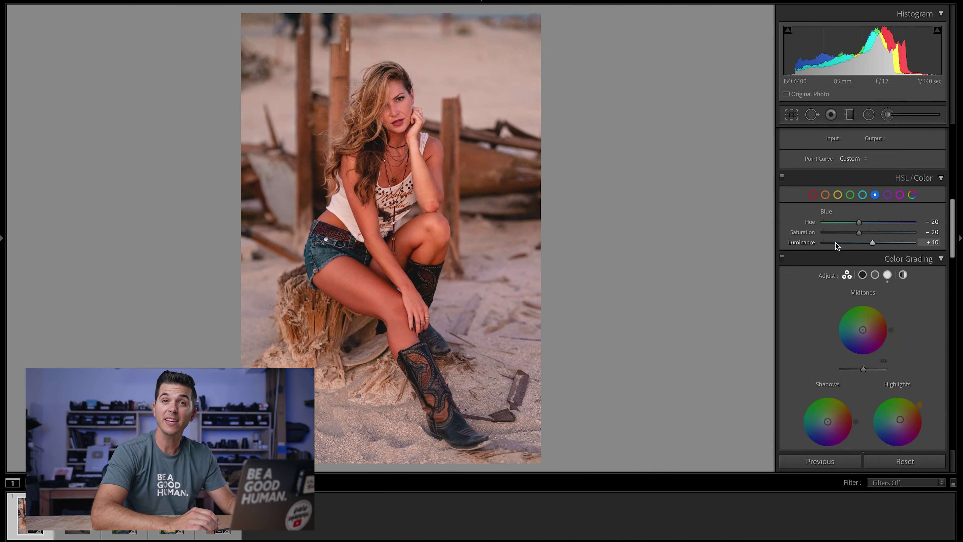